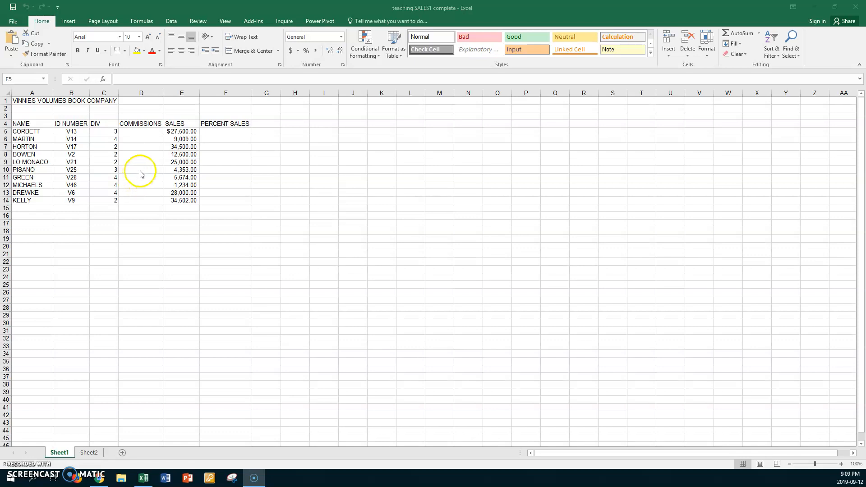
Set the worksheet magnification to a custom zoom of 140%.
{"action": "left_click", "coordinate": [144, 123]}
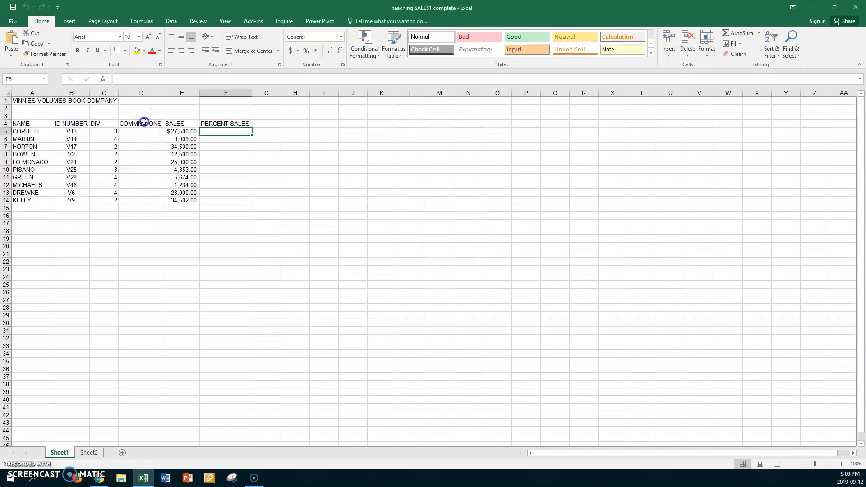
{"action": "left_click", "coordinate": [225, 21]}
{"action": "left_click", "coordinate": [184, 46]}
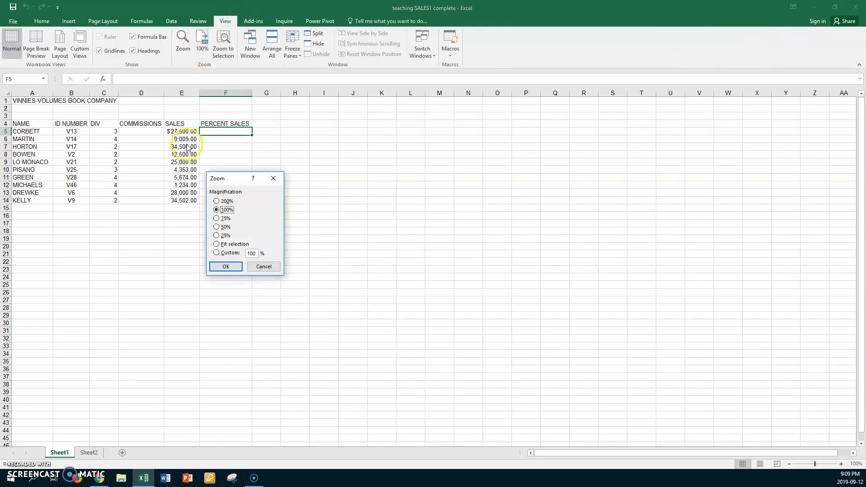
{"action": "left_click", "coordinate": [216, 252]}
{"action": "key", "text": "Return"}
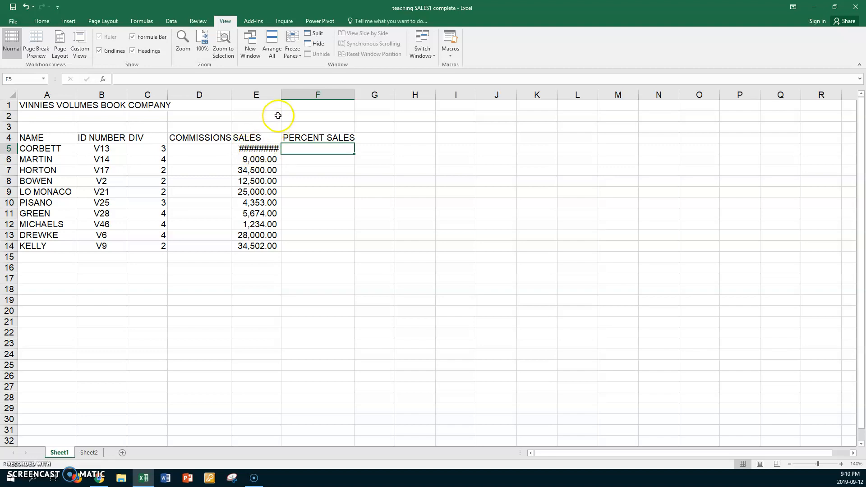
Widen the SALES, PERCENT SALES and COMMISSIONS columns to fit their contents.
{"action": "double_click", "coordinate": [281, 95]}
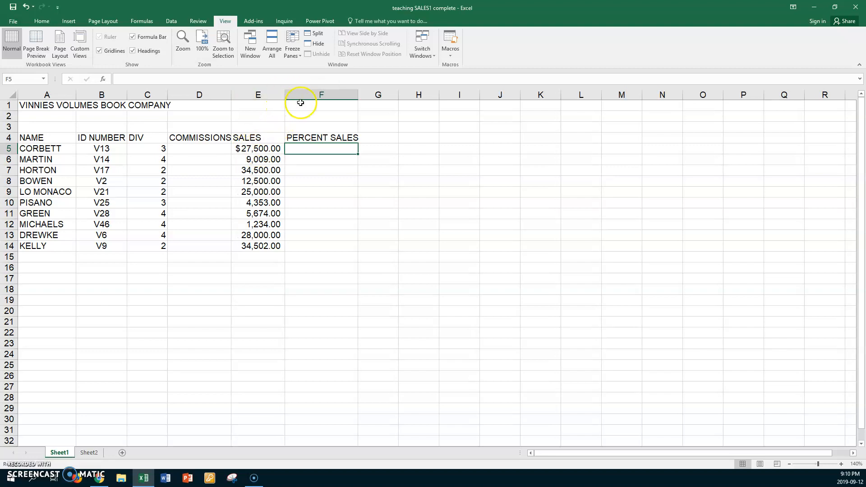
{"action": "double_click", "coordinate": [360, 95]}
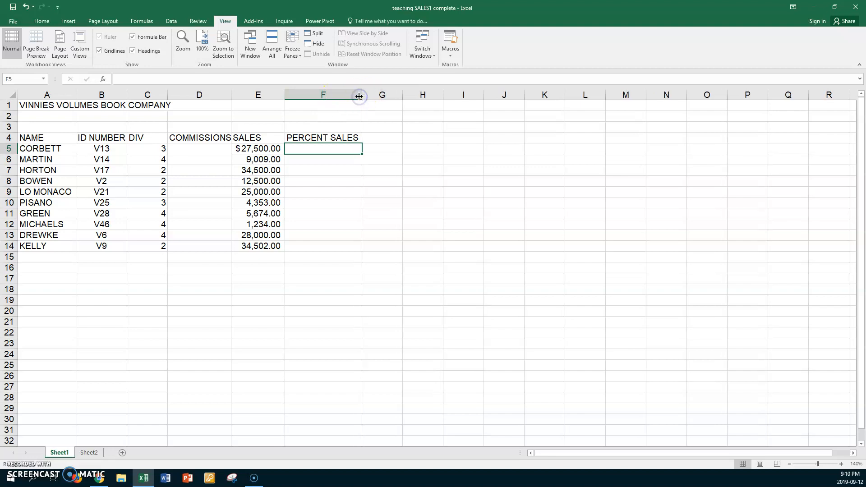
{"action": "double_click", "coordinate": [232, 95]}
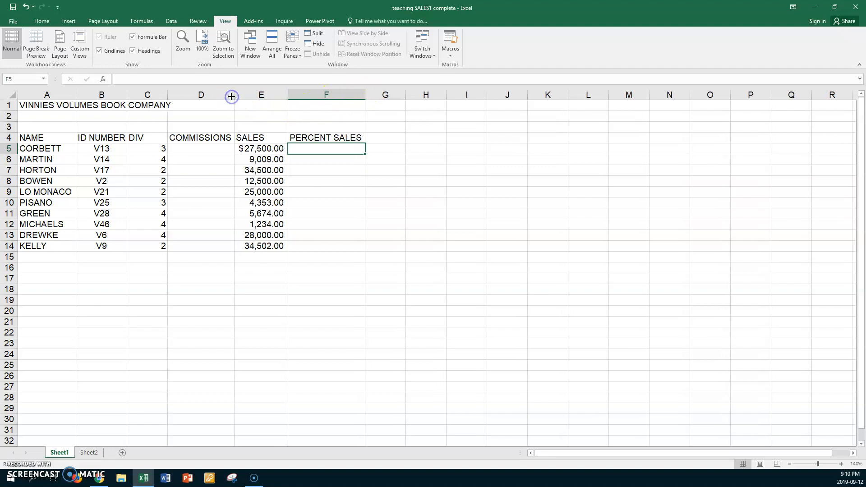
Copy the COMMISSIONS heading from D4 into A17 and widen column A so the label fits.
{"action": "left_click", "coordinate": [199, 137]}
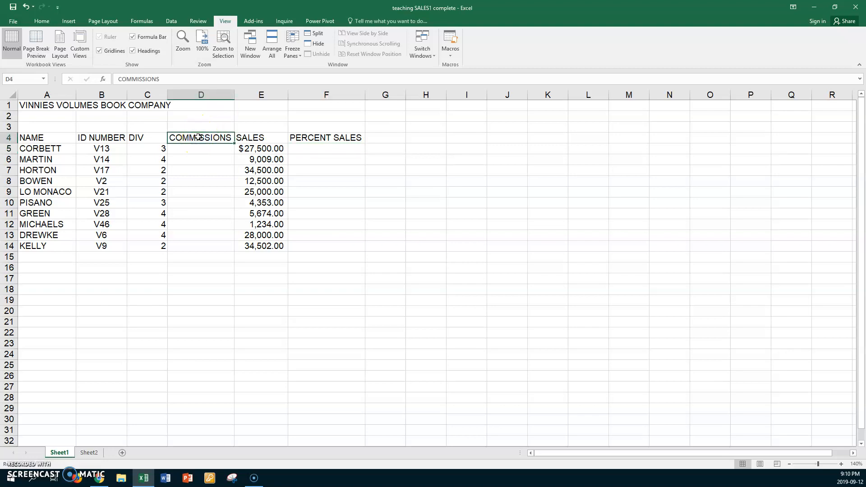
{"action": "key", "text": "ctrl+c"}
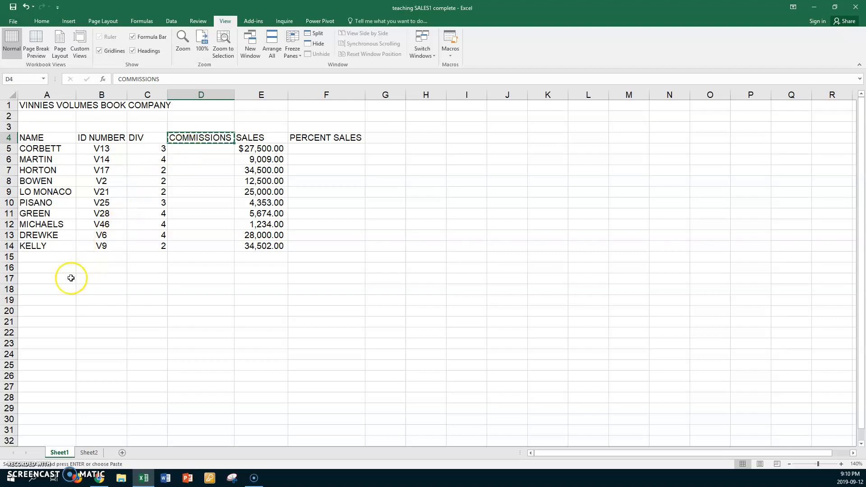
{"action": "left_click", "coordinate": [57, 280]}
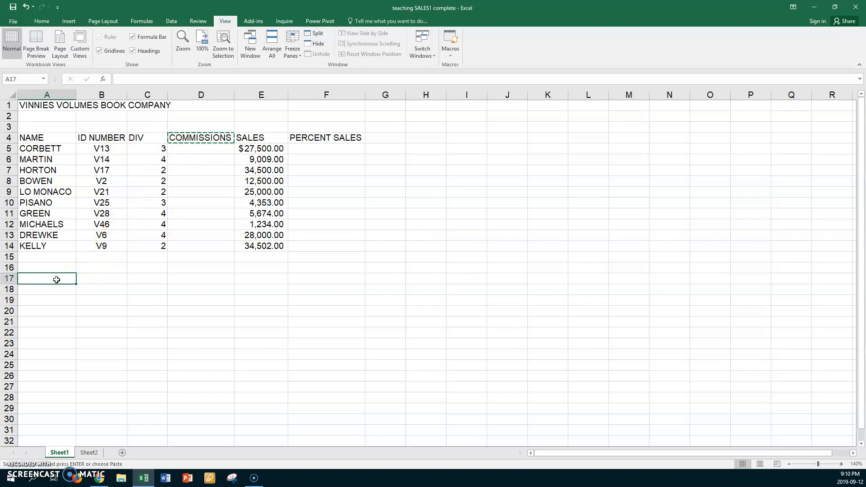
{"action": "key", "text": "ctrl+v"}
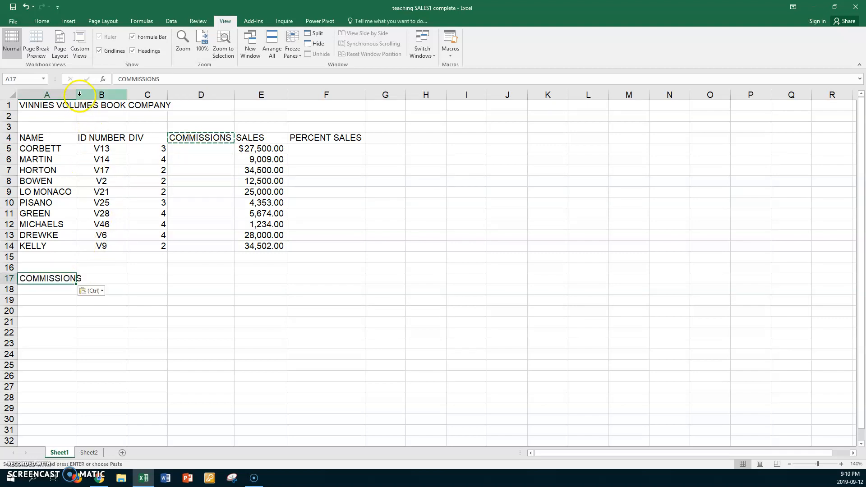
{"action": "left_click_drag", "start_coordinate": [77, 94], "coordinate": [92, 94]}
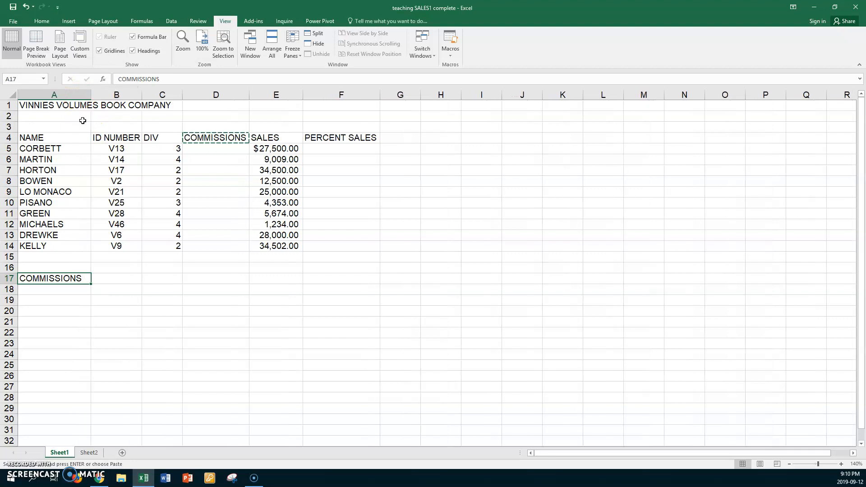
Enter a commission rate of 10% in B17, beside the COMMISSIONS label.
{"action": "left_click", "coordinate": [113, 279]}
{"action": "type", "text": "10"}
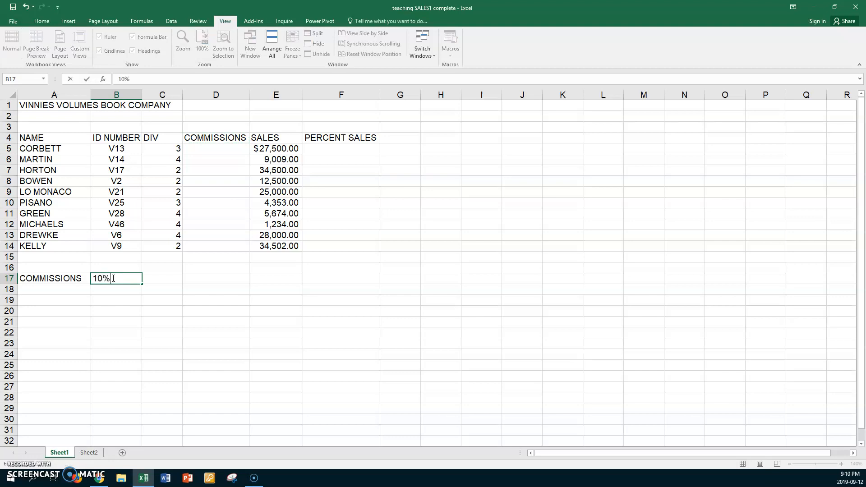
{"action": "type", "text": "%"}
{"action": "key", "text": "Return"}
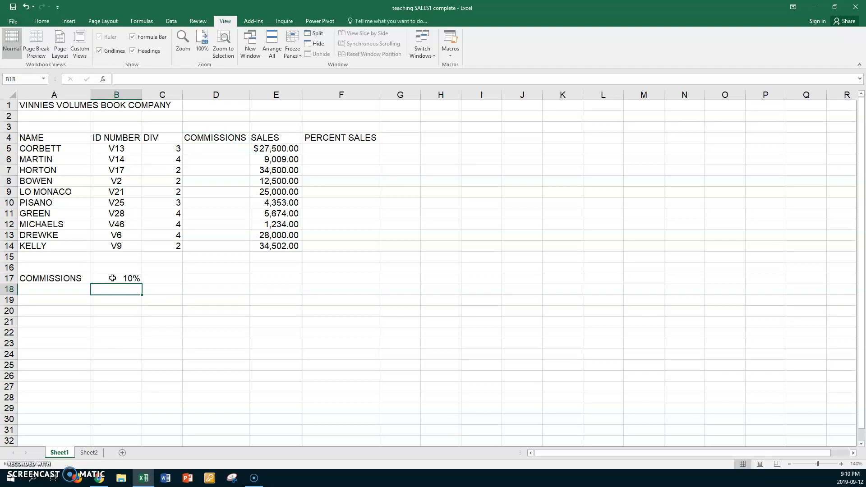
Calculate the first commission in D5 with =E5*$B$17 and fill the formula down through D14.
{"action": "left_click", "coordinate": [213, 148]}
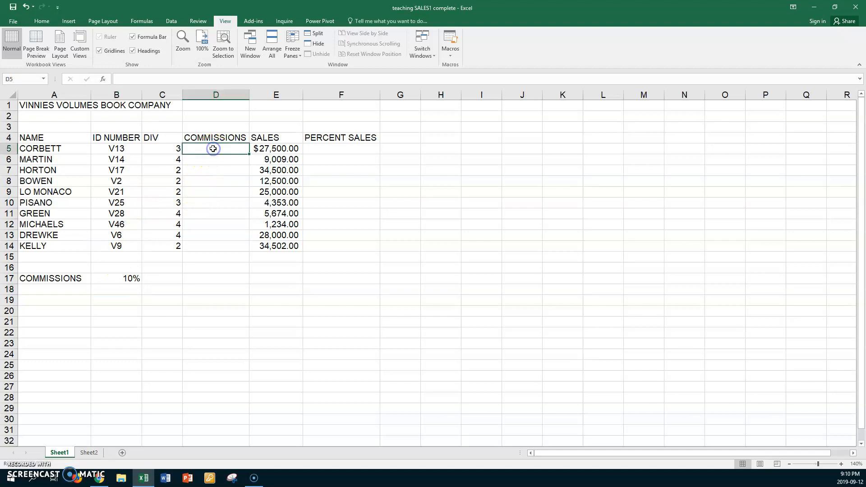
{"action": "type", "text": "="}
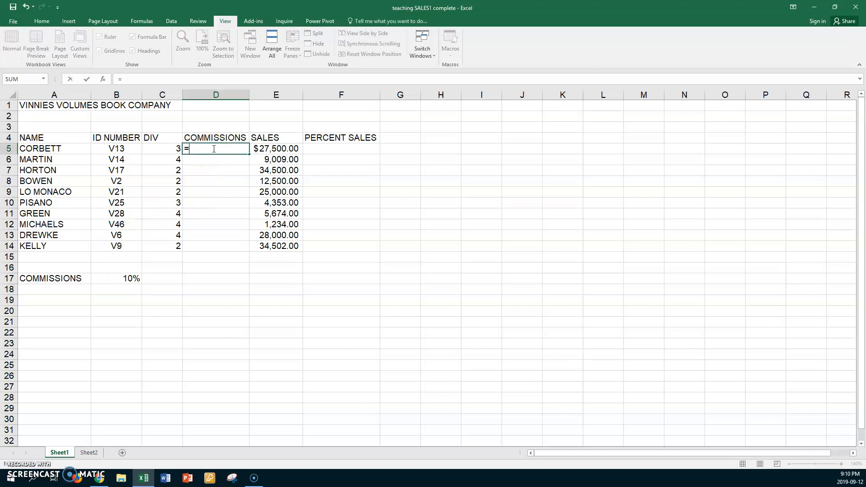
{"action": "left_click", "coordinate": [288, 147]}
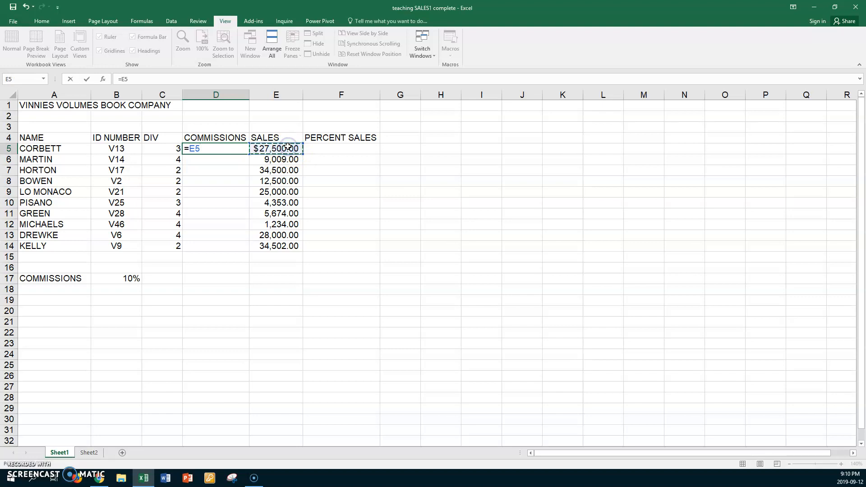
{"action": "type", "text": "*"}
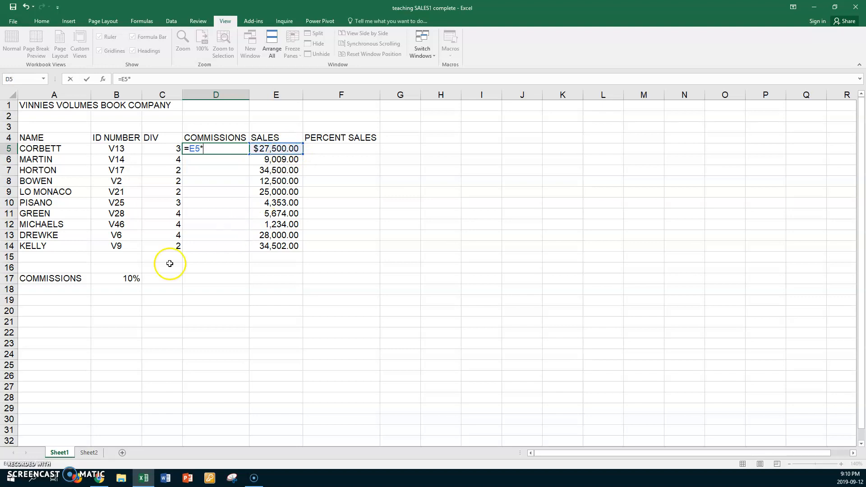
{"action": "left_click", "coordinate": [121, 280]}
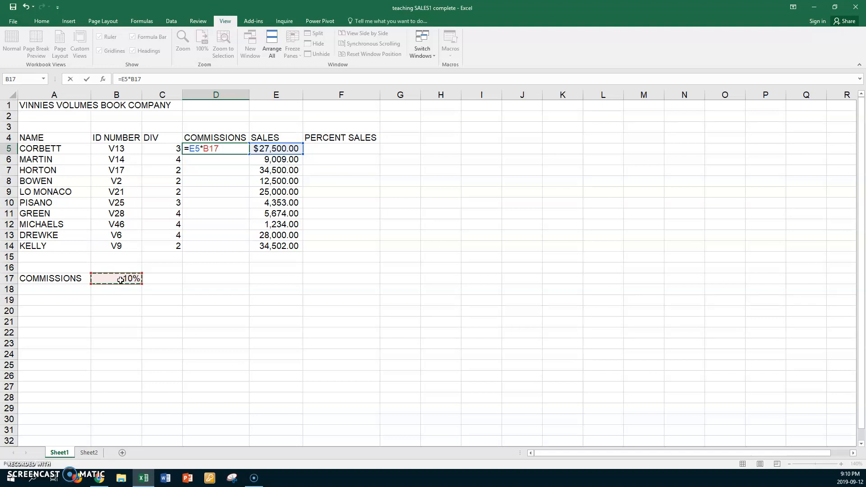
{"action": "key", "text": "F4"}
{"action": "key", "text": "Return"}
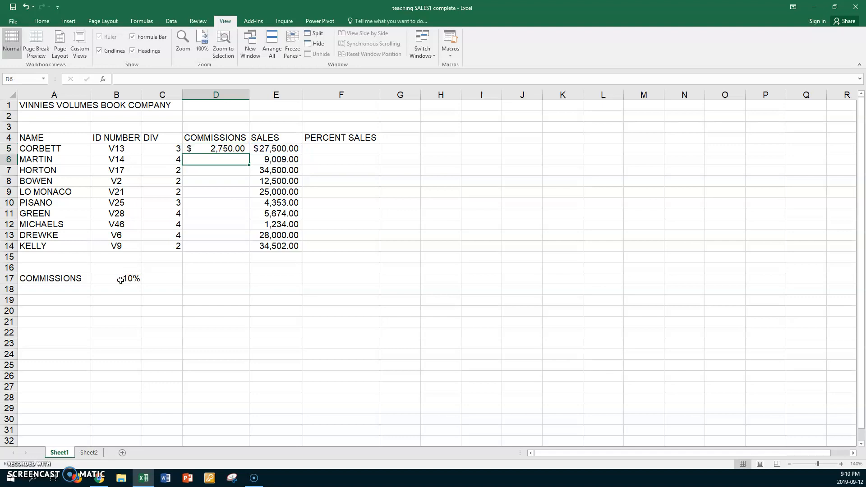
{"action": "left_click", "coordinate": [205, 143]}
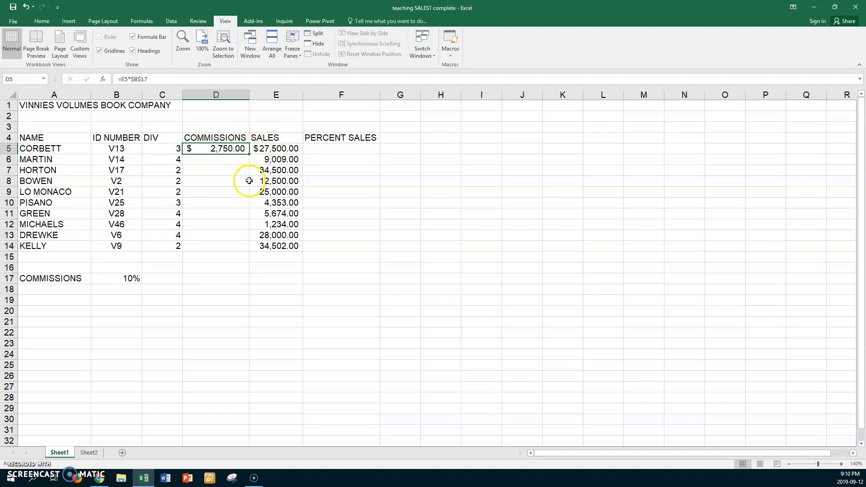
{"action": "double_click", "coordinate": [248, 154]}
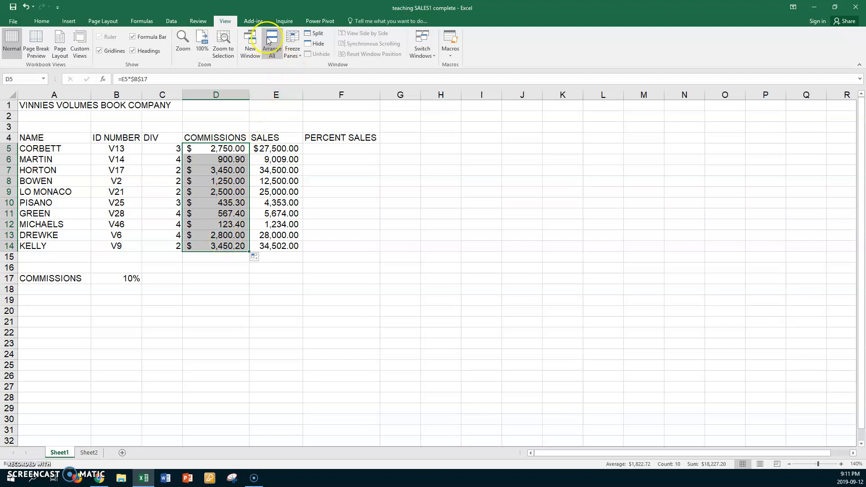
Show the sheet's formulas, examine the cell references in several COMMISSIONS rows, and switch back to showing values.
{"action": "left_click", "coordinate": [139, 23]}
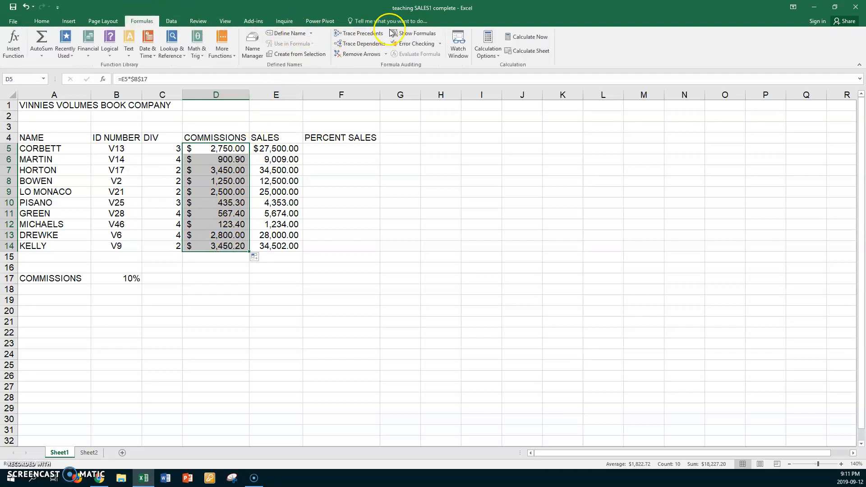
{"action": "left_click", "coordinate": [408, 34]}
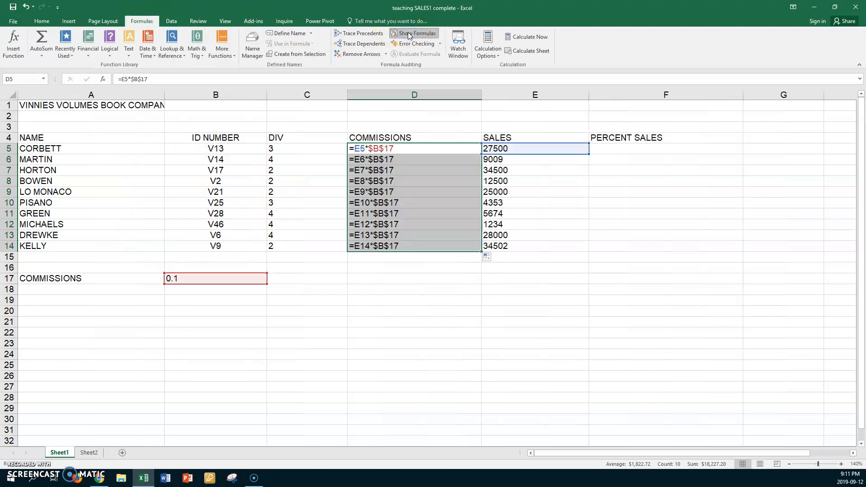
{"action": "left_click", "coordinate": [408, 160]}
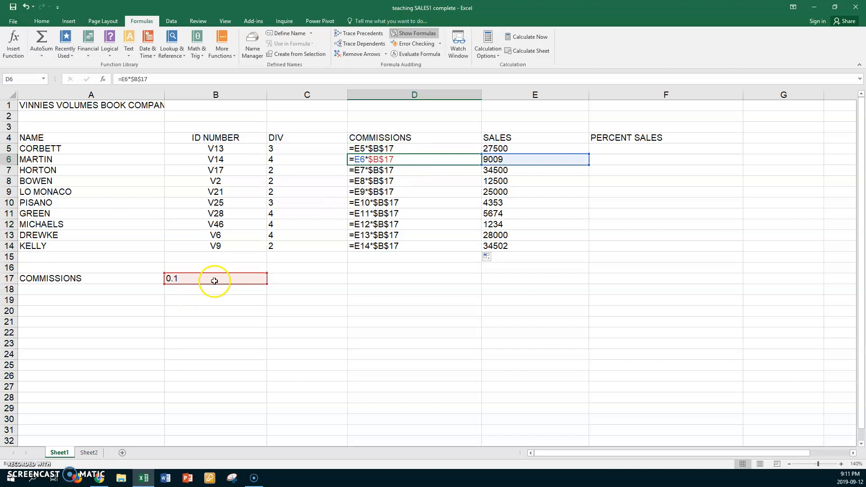
{"action": "left_click", "coordinate": [407, 170]}
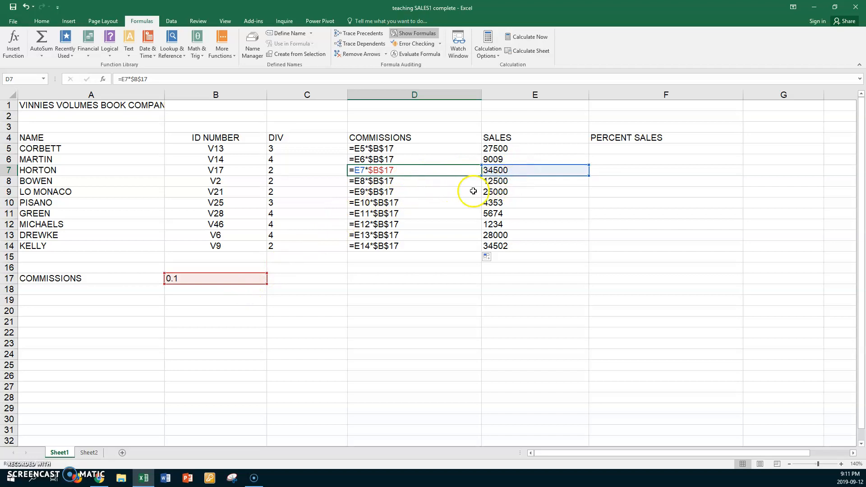
{"action": "left_click", "coordinate": [457, 183]}
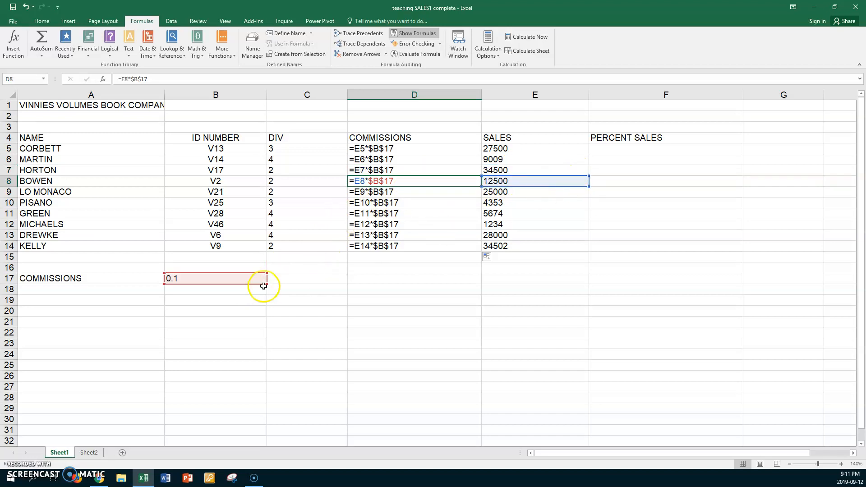
{"action": "left_click", "coordinate": [423, 215]}
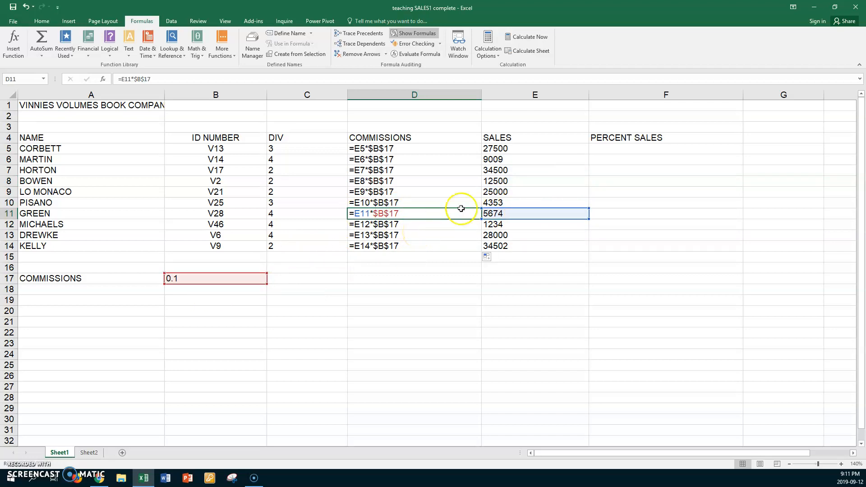
{"action": "left_click", "coordinate": [537, 151]}
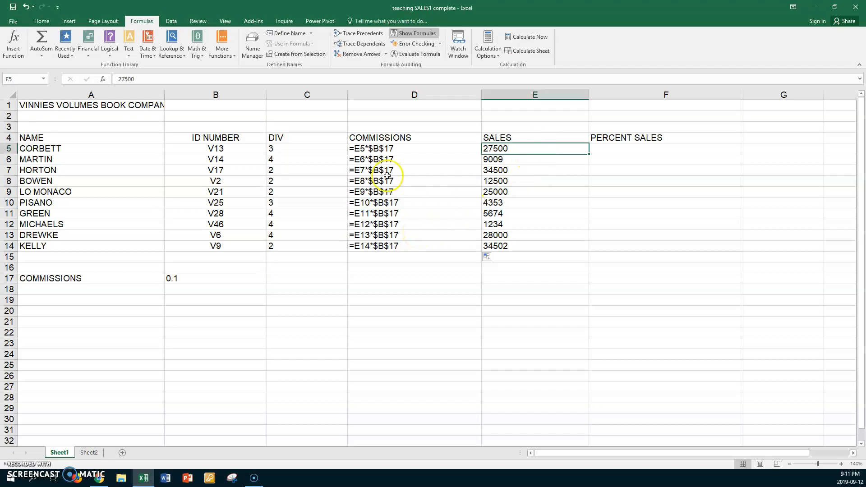
{"action": "left_click", "coordinate": [409, 33]}
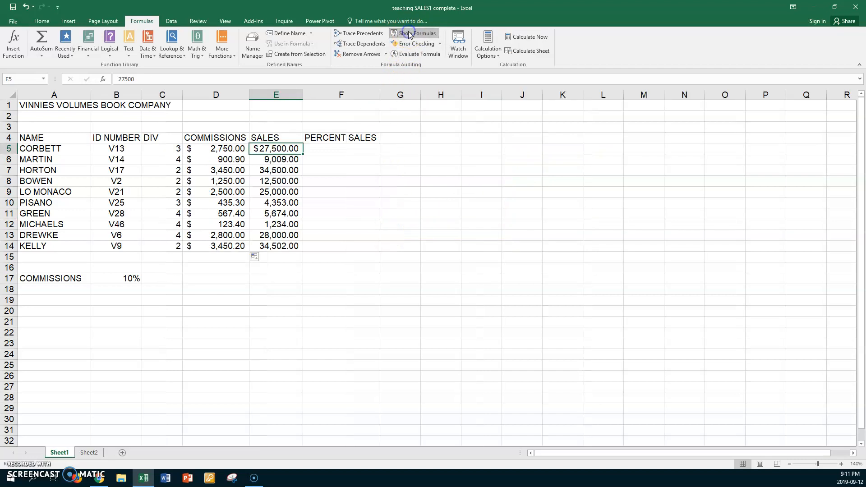
Total the commissions in D15 with =SUM(D5:D14).
{"action": "left_click", "coordinate": [213, 257]}
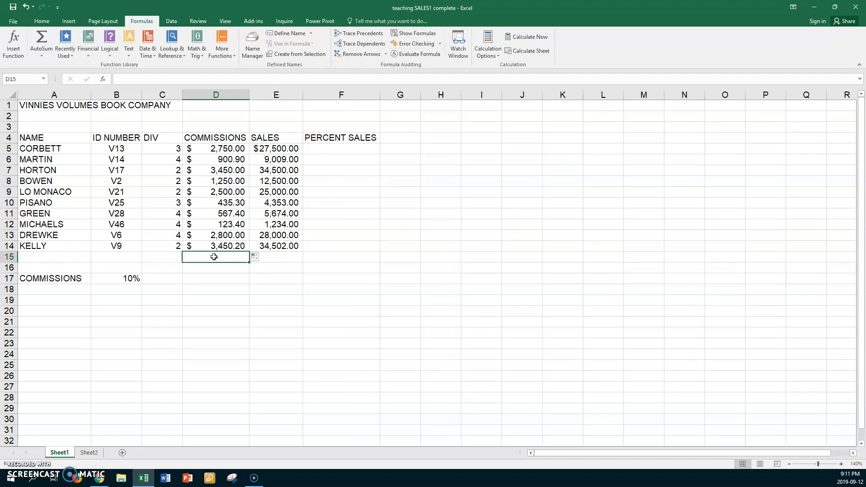
{"action": "key", "text": "alt+equal"}
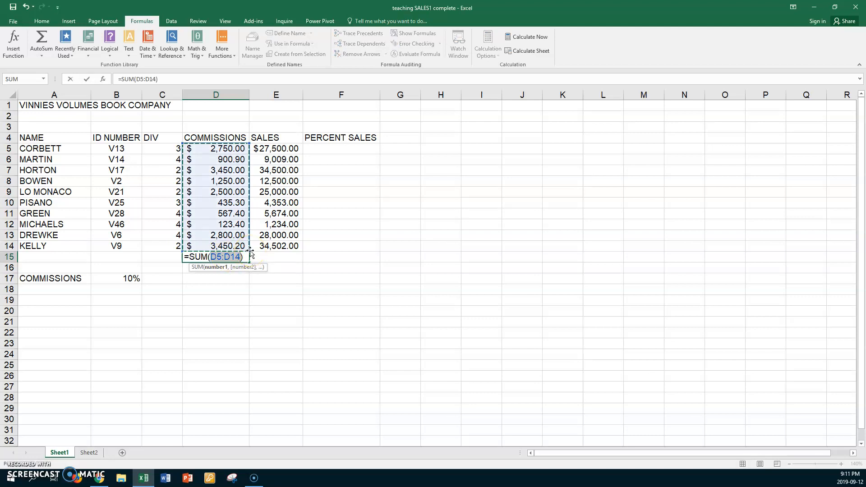
{"action": "key", "text": "Return"}
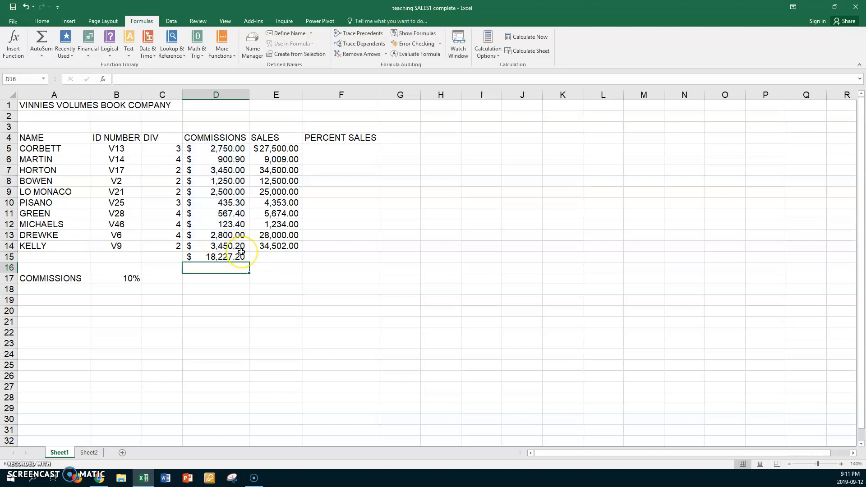
Copy the total formula from D15 across to E15 and widen the SALES column to fit.
{"action": "left_click", "coordinate": [239, 256]}
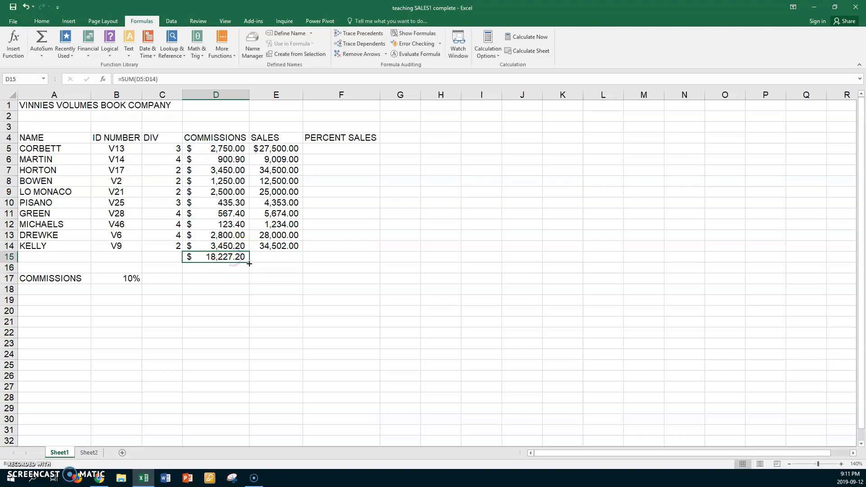
{"action": "left_click_drag", "start_coordinate": [249, 263], "coordinate": [302, 266]}
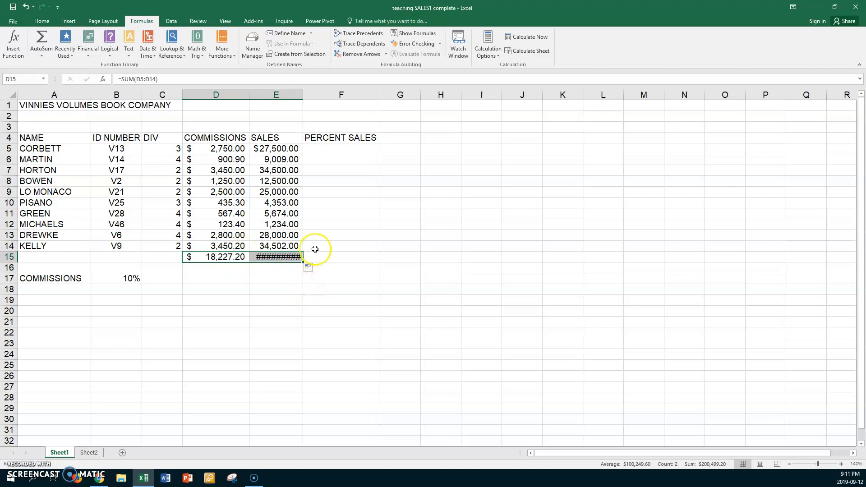
{"action": "double_click", "coordinate": [303, 95]}
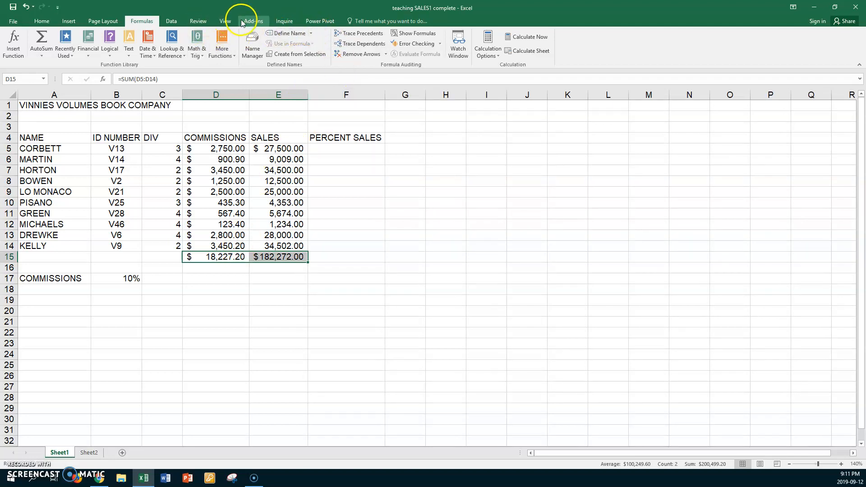
Show the sheet's formulas to check the totals in D15 and E15, and switch back to showing values.
{"action": "left_click", "coordinate": [404, 34]}
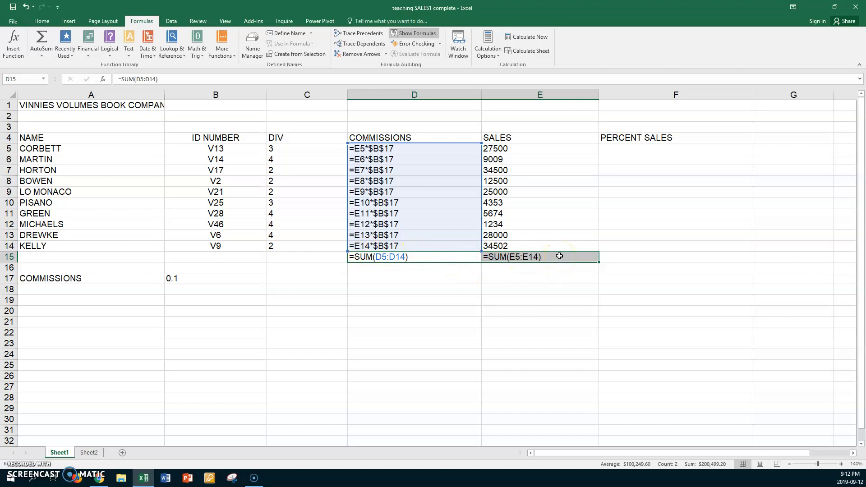
{"action": "left_click", "coordinate": [422, 35]}
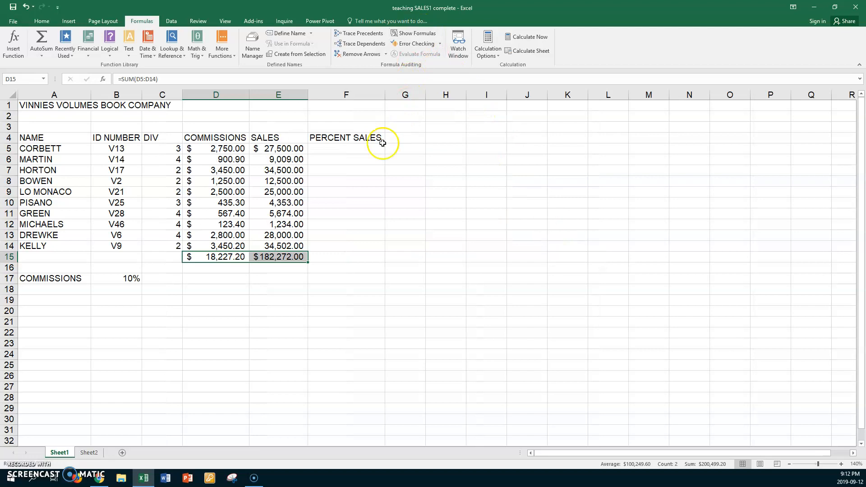
Calculate the first percent of sales in F5 with =E5/$E$15 and fill the formula down through F15.
{"action": "left_click", "coordinate": [349, 148]}
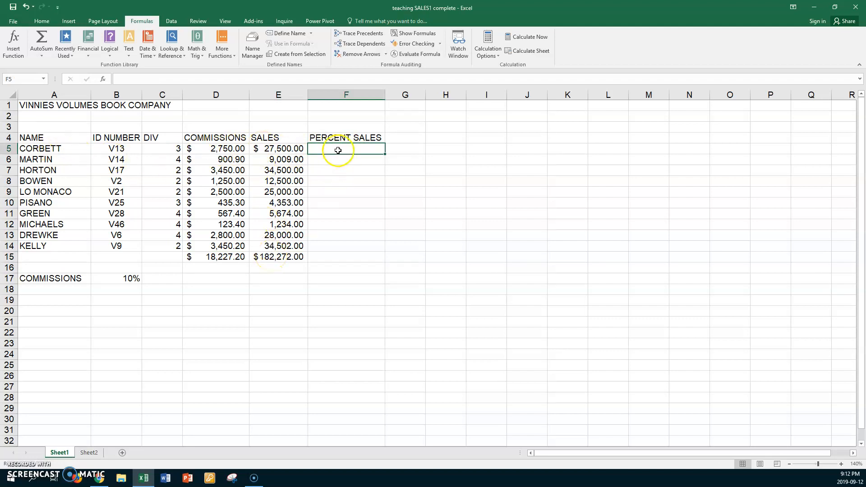
{"action": "type", "text": "="}
{"action": "left_click", "coordinate": [282, 150]}
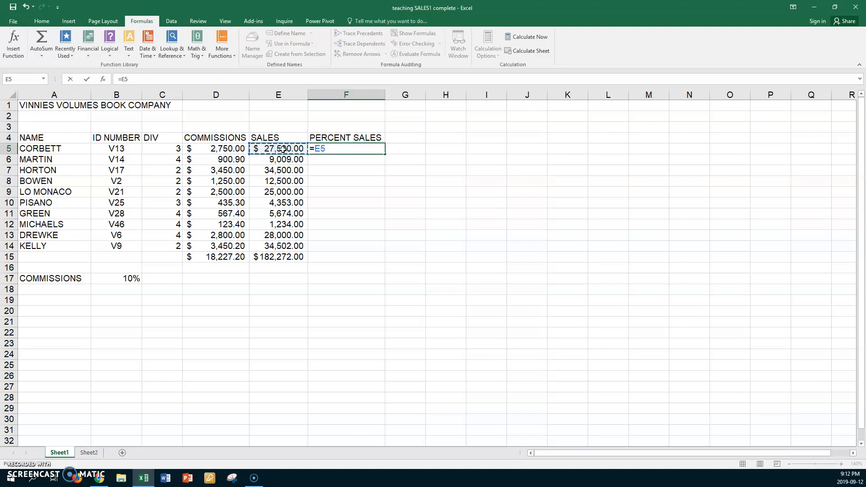
{"action": "type", "text": "/"}
{"action": "left_click", "coordinate": [273, 258]}
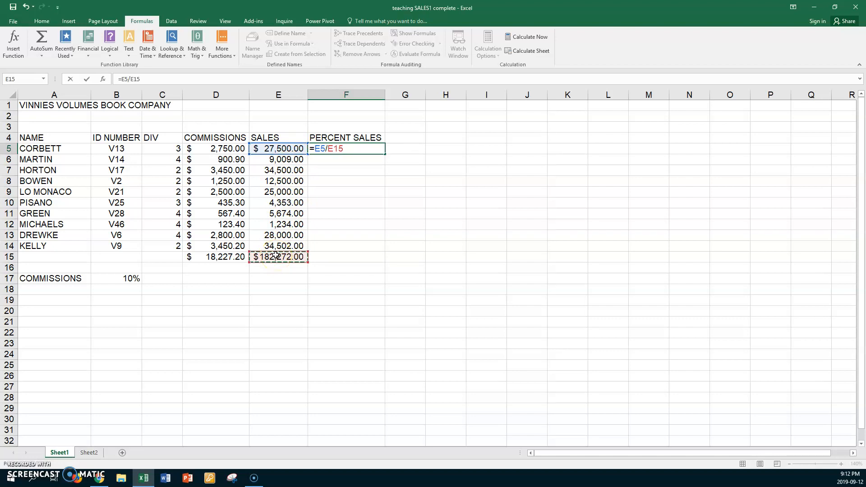
{"action": "key", "text": "F4"}
{"action": "key", "text": "Return"}
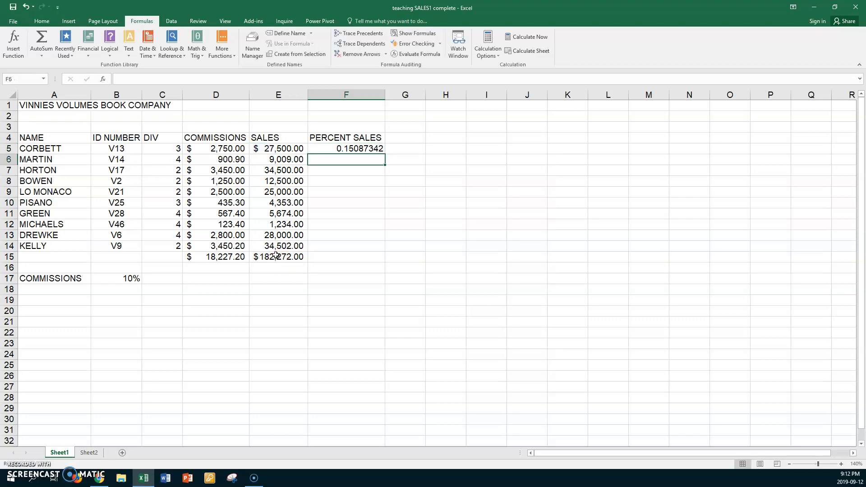
{"action": "left_click", "coordinate": [328, 149]}
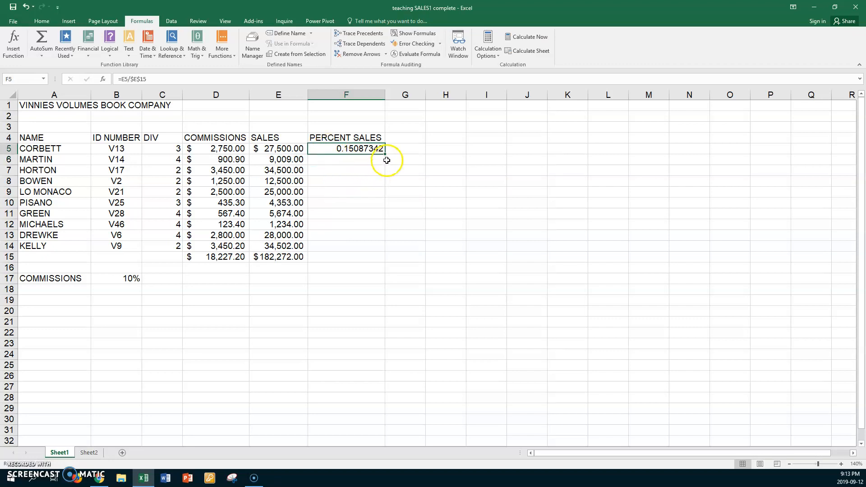
{"action": "left_click_drag", "start_coordinate": [385, 154], "coordinate": [368, 257]}
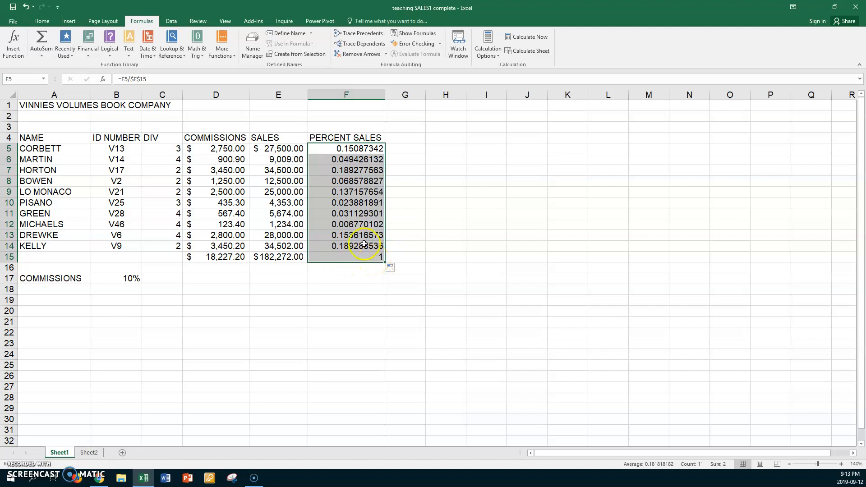
Format the PERCENT SALES values in F5:F15 as percentages with two decimal places.
{"action": "left_click", "coordinate": [43, 22]}
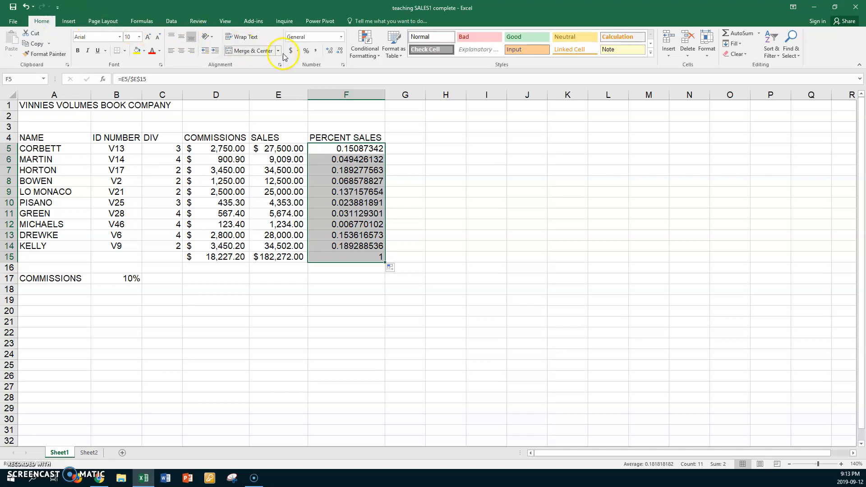
{"action": "left_click", "coordinate": [306, 51]}
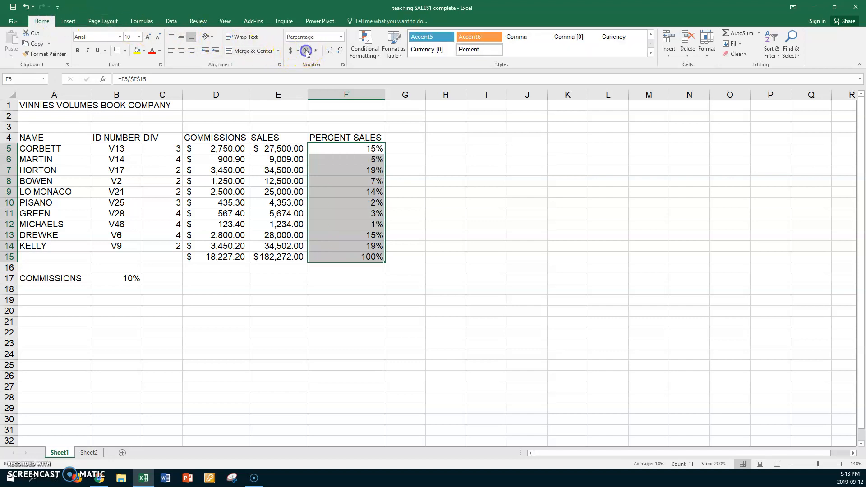
{"action": "left_click", "coordinate": [332, 50]}
{"action": "left_click", "coordinate": [332, 49]}
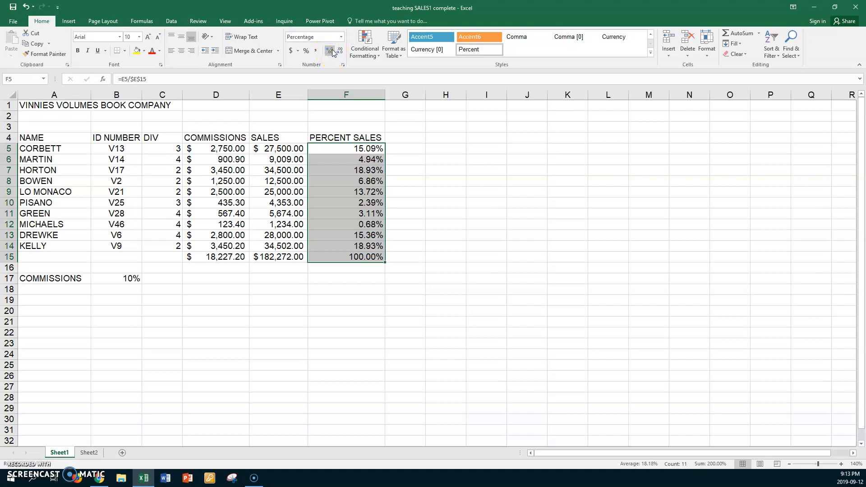
Format D6:E14 as Accounting with two decimal places and no currency symbol.
{"action": "left_click", "coordinate": [207, 157]}
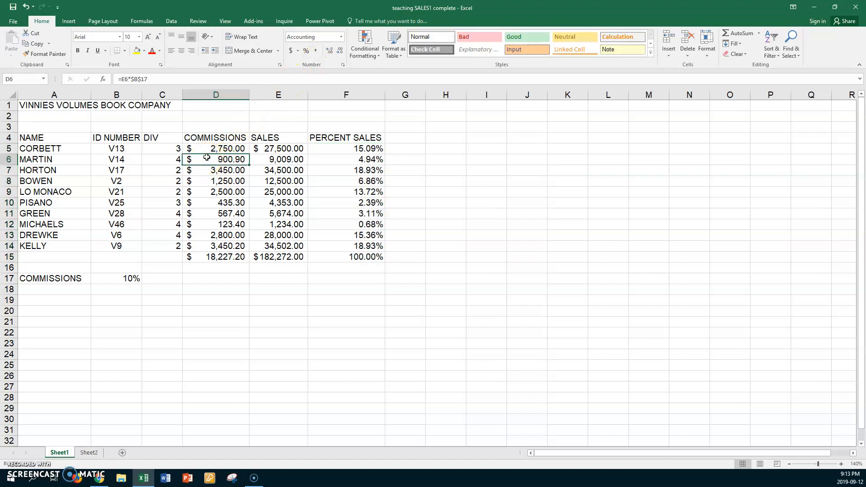
{"action": "left_click", "coordinate": [286, 245], "text": "shift"}
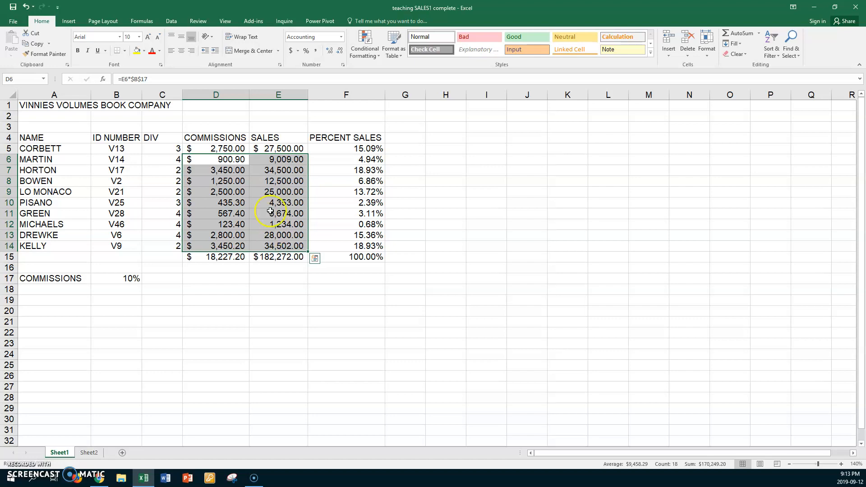
{"action": "right_click", "coordinate": [258, 200]}
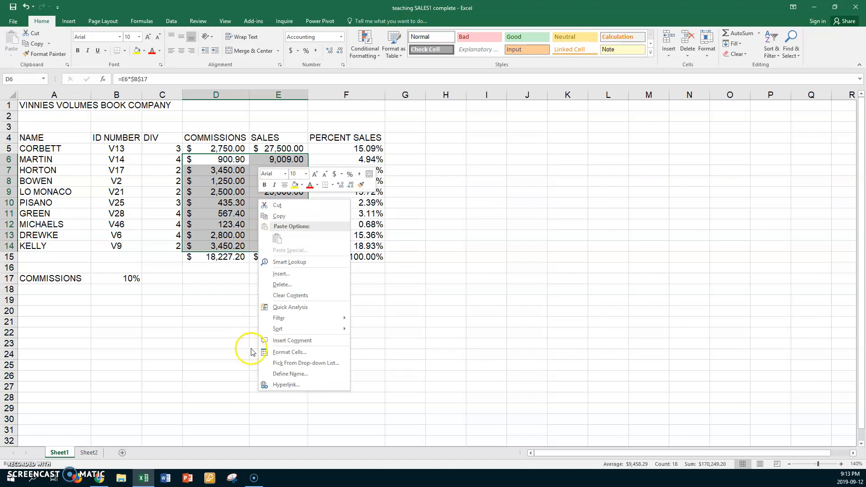
{"action": "left_click", "coordinate": [287, 353]}
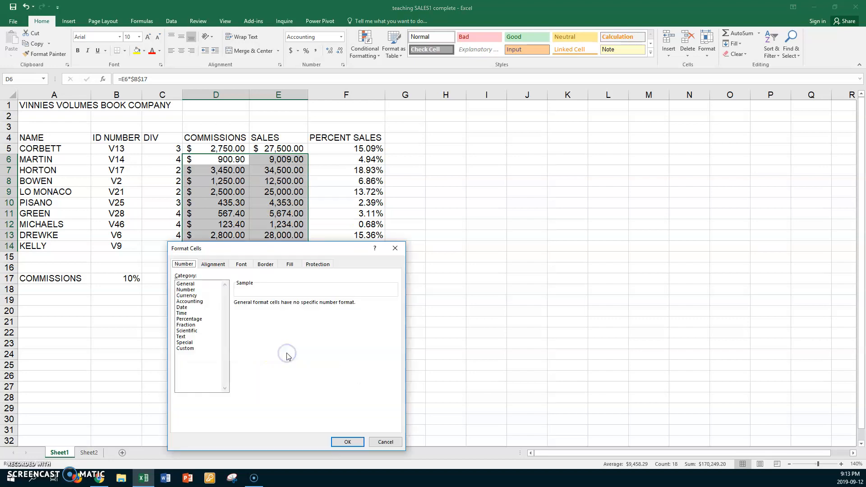
{"action": "left_click", "coordinate": [195, 301]}
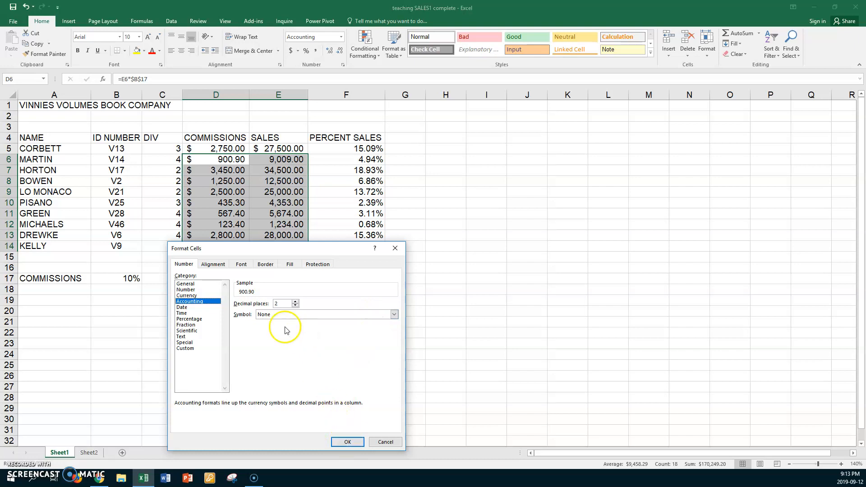
{"action": "left_click", "coordinate": [336, 443]}
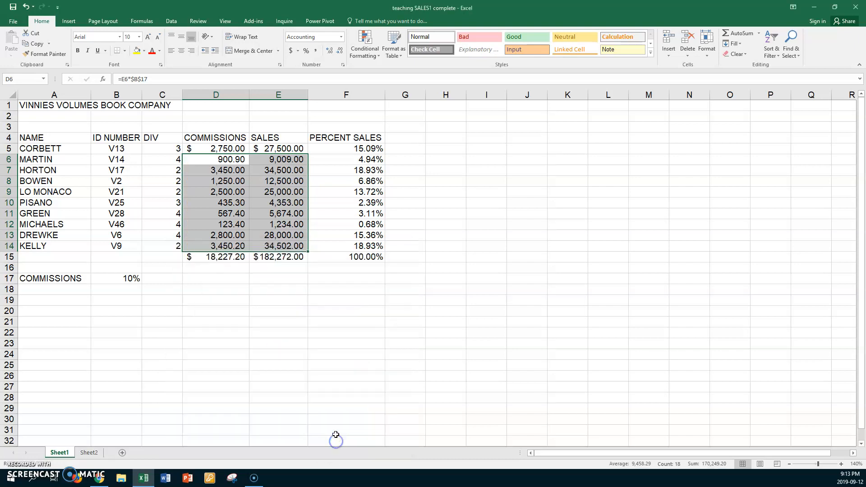
Enter the label Totals in A15.
{"action": "left_click", "coordinate": [60, 256]}
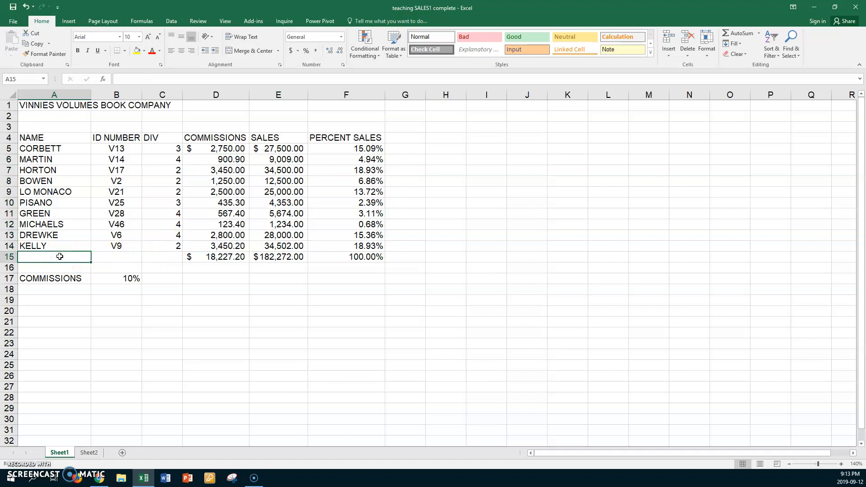
{"action": "type", "text": "Totals"}
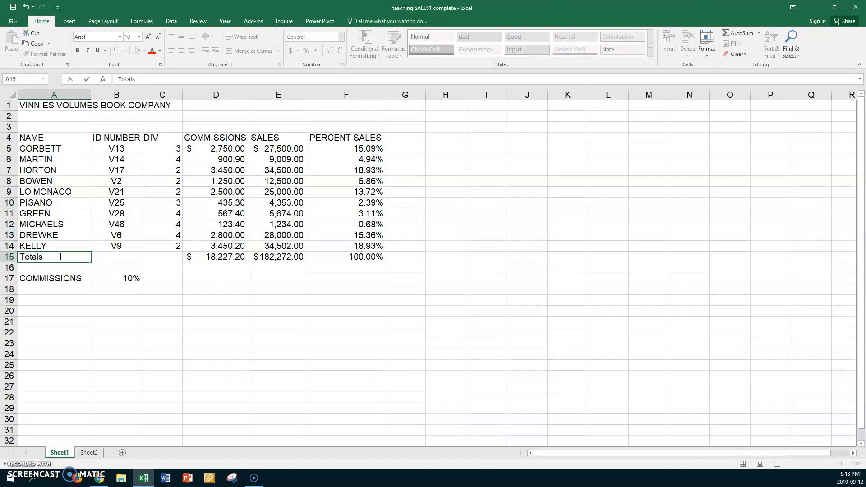
{"action": "key", "text": "Return"}
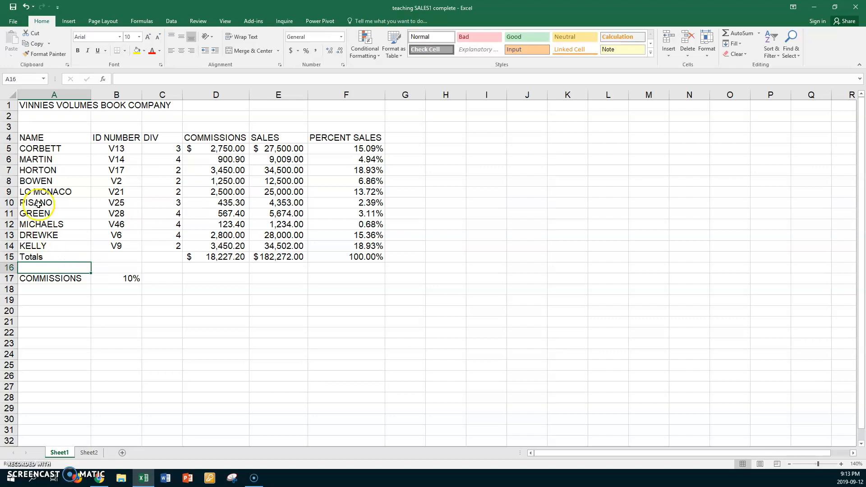
Merge and center the VINNIES VOLUMES BOOK COMPANY title across A1:F1.
{"action": "left_click", "coordinate": [37, 105]}
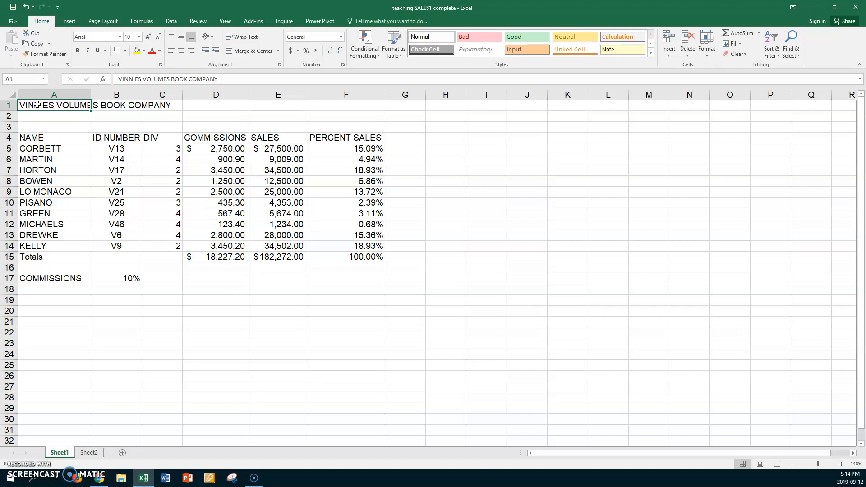
{"action": "left_click", "coordinate": [325, 105], "text": "shift"}
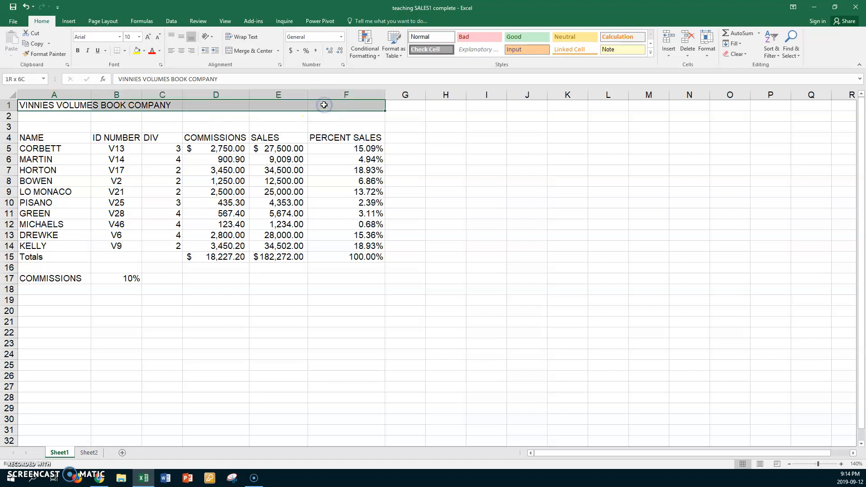
{"action": "left_click", "coordinate": [254, 51]}
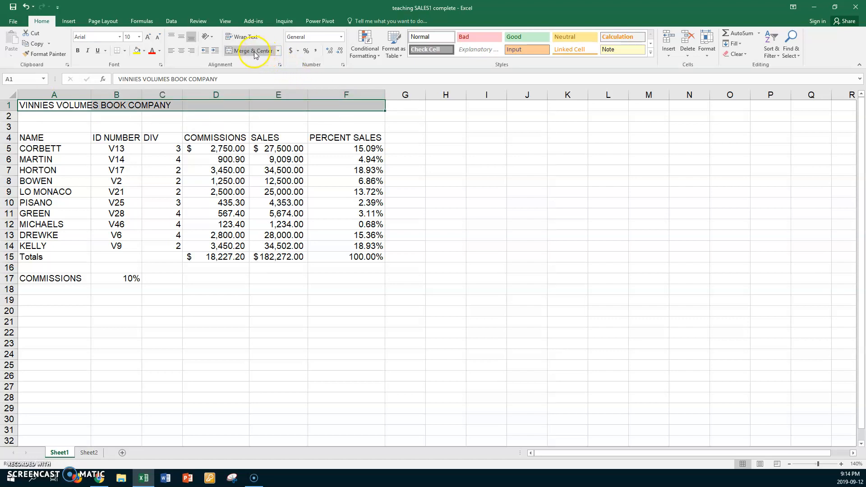
{"action": "left_click", "coordinate": [254, 51]}
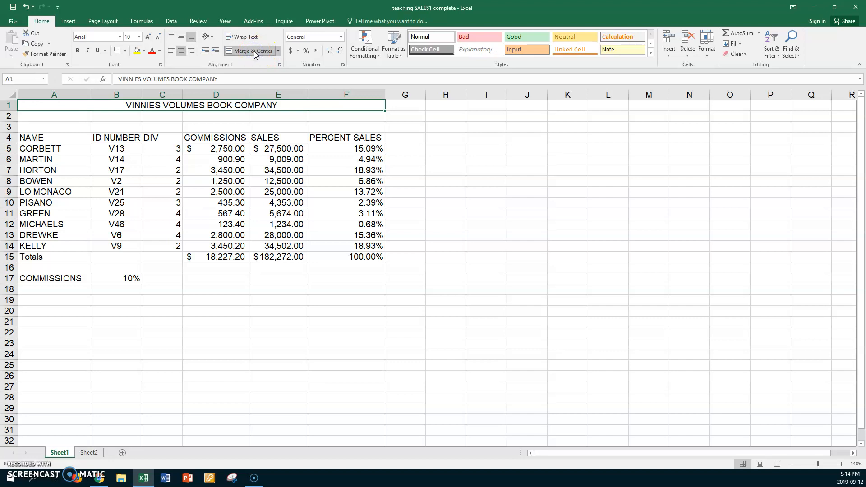
Give the merged title a yellow fill and red text, and set its font size to 16.
{"action": "left_click", "coordinate": [137, 51]}
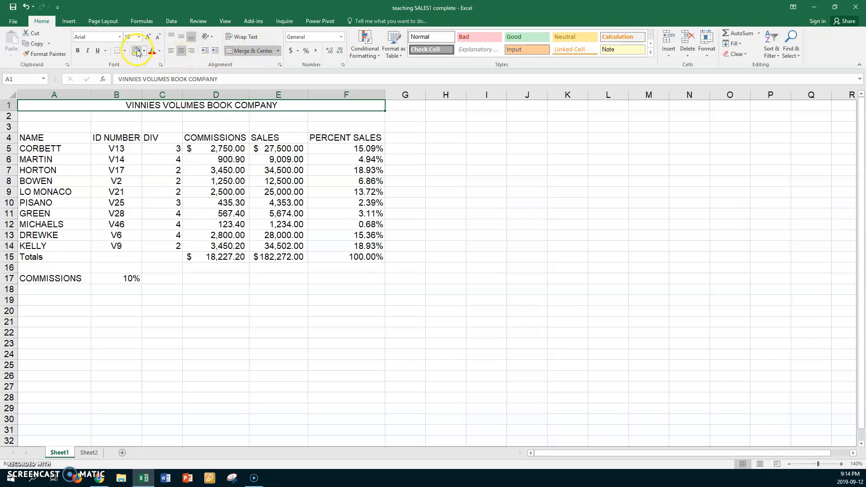
{"action": "left_click", "coordinate": [138, 50]}
{"action": "left_click", "coordinate": [152, 52]}
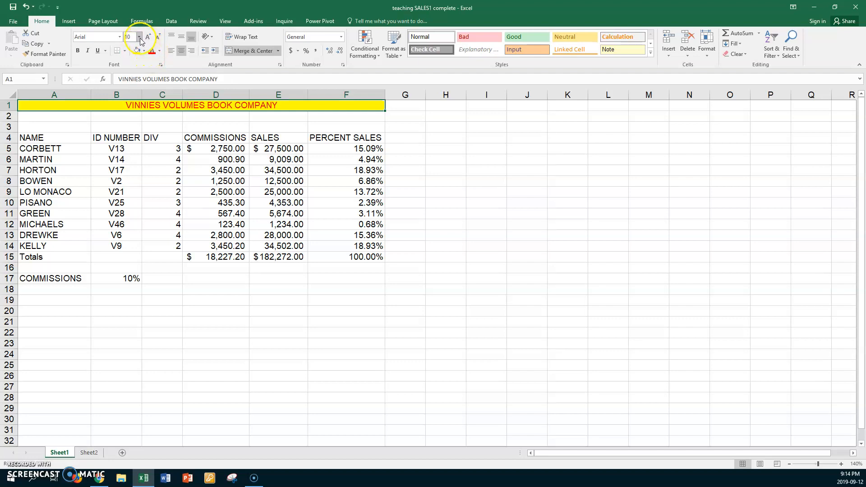
{"action": "left_click", "coordinate": [139, 37]}
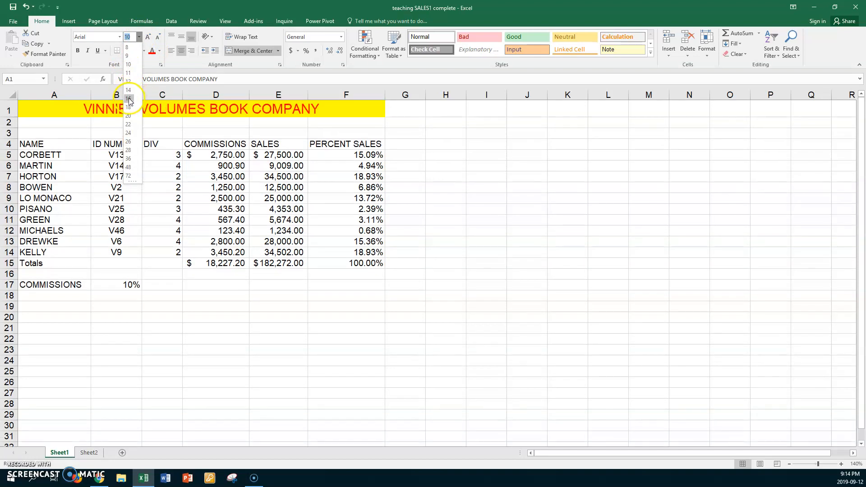
{"action": "left_click", "coordinate": [129, 99]}
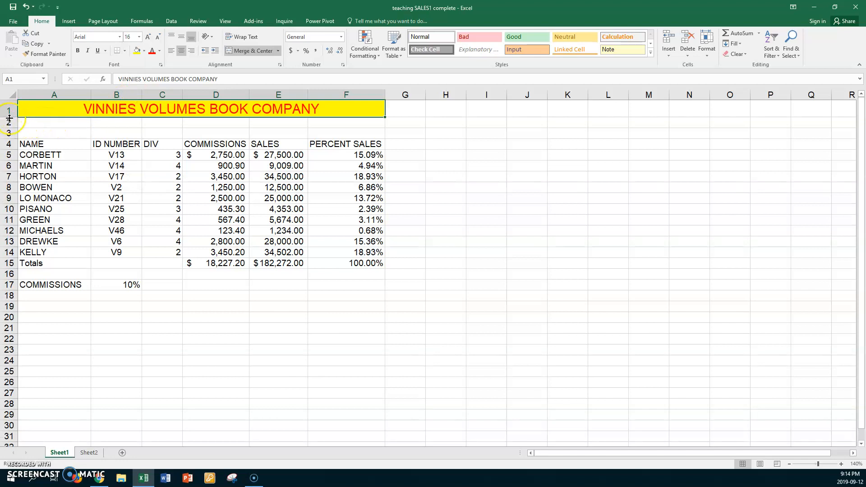
Increase the height of row 1 to about double and middle-align the title vertically.
{"action": "left_click_drag", "start_coordinate": [9, 118], "coordinate": [4, 134]}
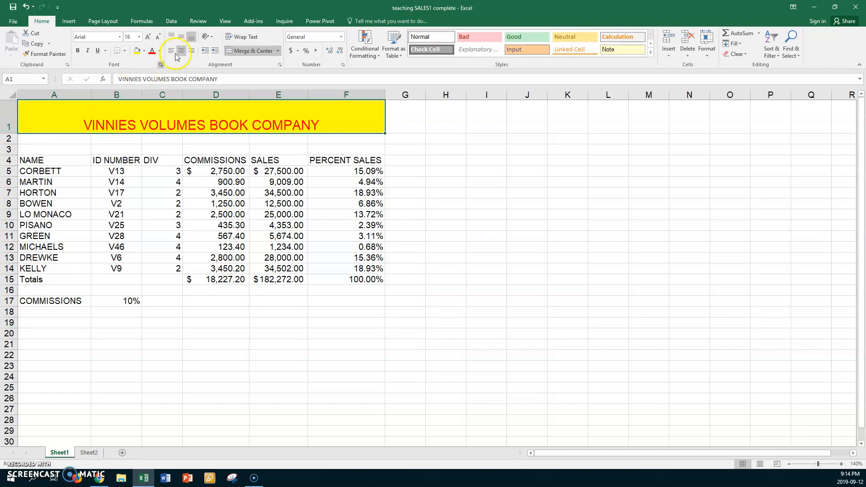
{"action": "left_click", "coordinate": [181, 38]}
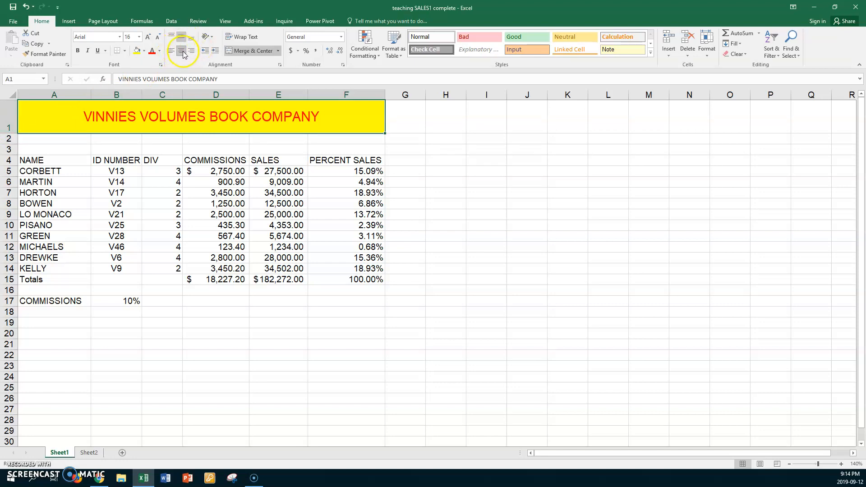
Try the other horizontal and vertical alignments on the title, and return it to centered and middle-aligned.
{"action": "left_click", "coordinate": [171, 52]}
{"action": "left_click", "coordinate": [180, 52]}
{"action": "left_click", "coordinate": [188, 52]}
{"action": "left_click", "coordinate": [181, 51]}
{"action": "left_click", "coordinate": [172, 36]}
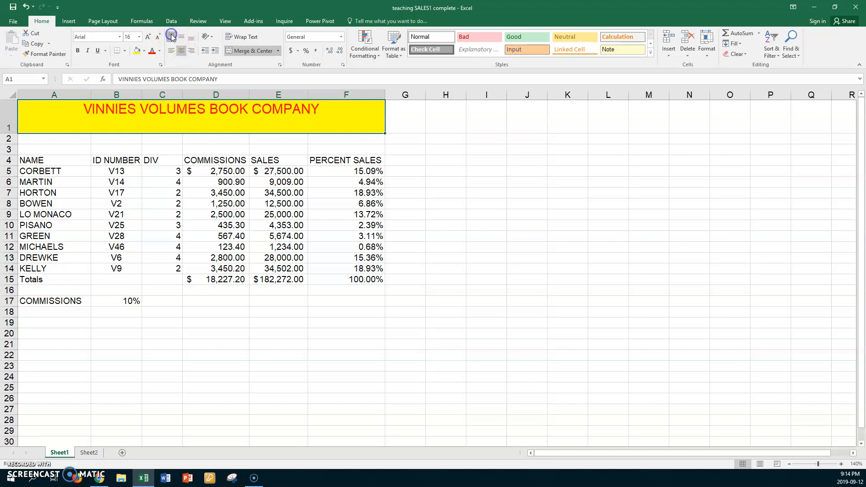
{"action": "left_click", "coordinate": [181, 38]}
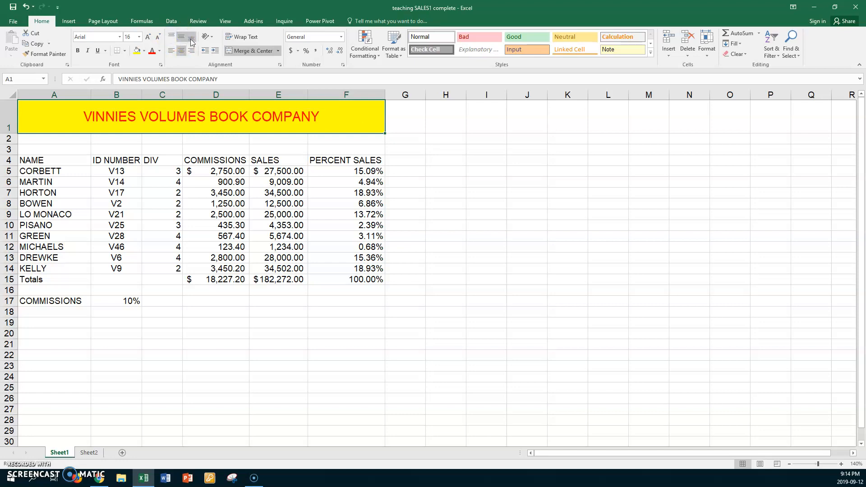
{"action": "left_click", "coordinate": [192, 38]}
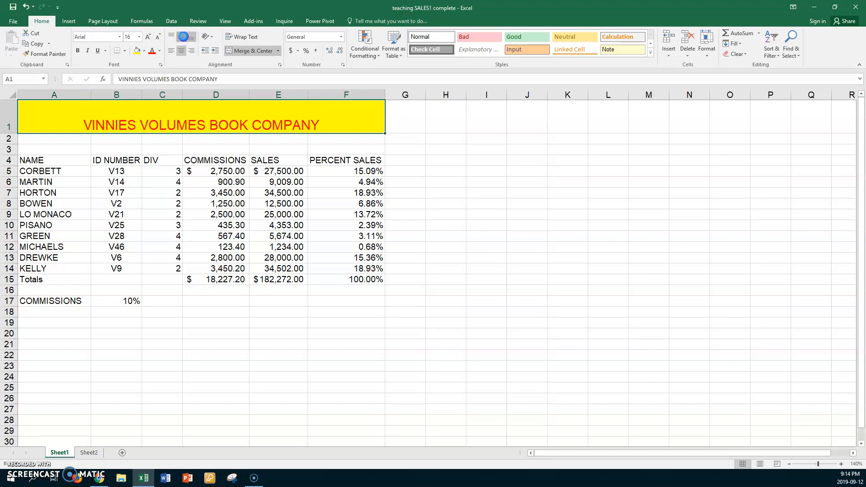
{"action": "left_click", "coordinate": [183, 37]}
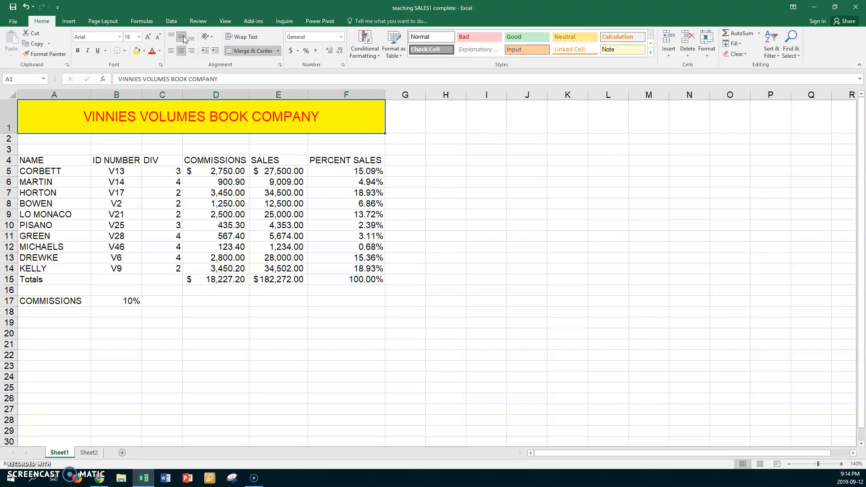
Give the column headers in A4:F4 a light green theme fill and purple text.
{"action": "left_click", "coordinate": [57, 161]}
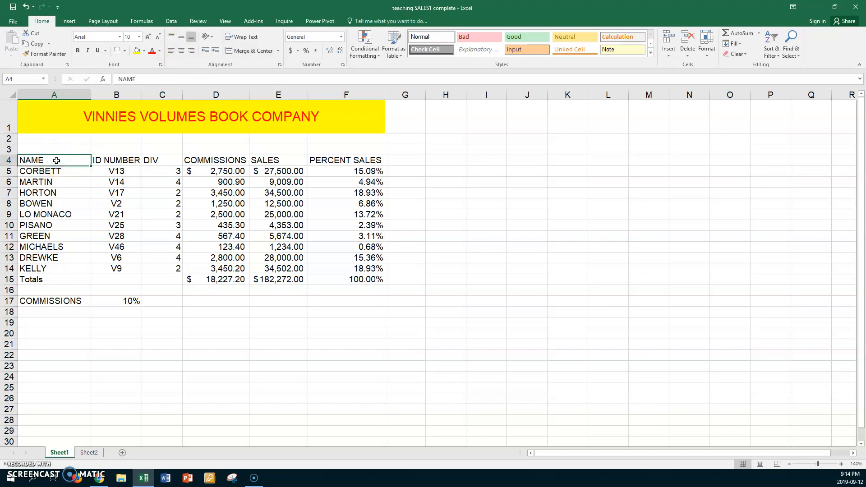
{"action": "left_click", "coordinate": [326, 158], "text": "shift"}
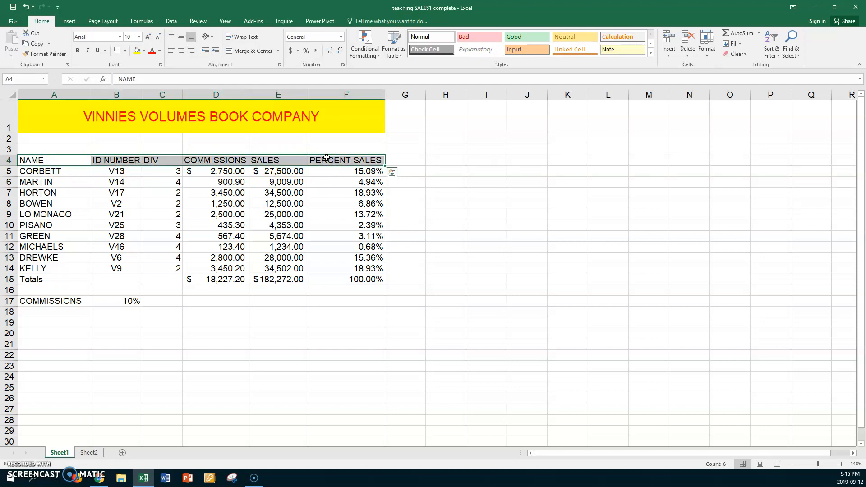
{"action": "left_click", "coordinate": [145, 50]}
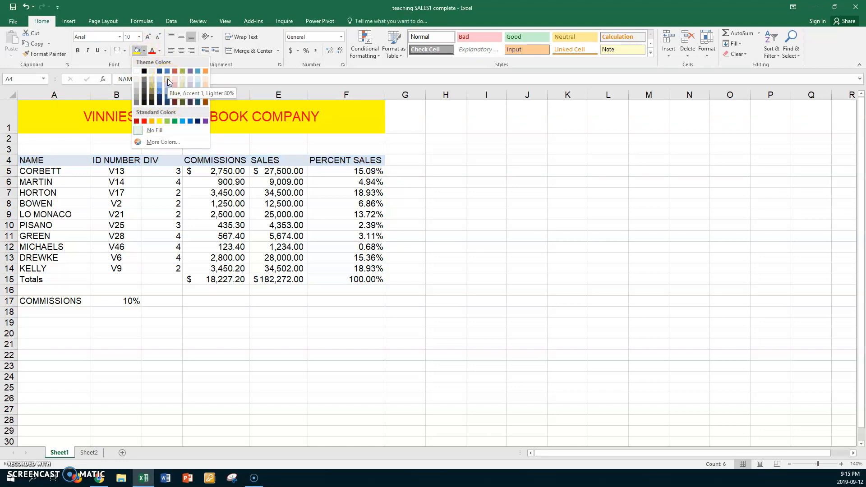
{"action": "left_click", "coordinate": [183, 78]}
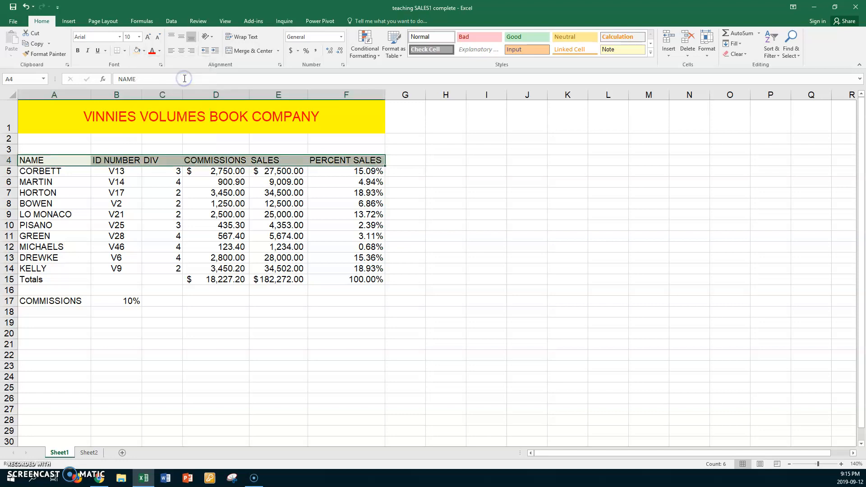
{"action": "left_click", "coordinate": [160, 53]}
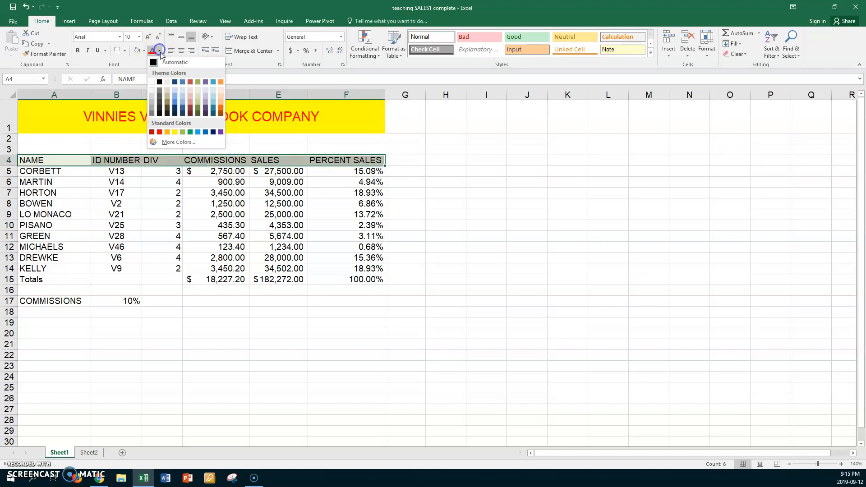
{"action": "left_click", "coordinate": [221, 135]}
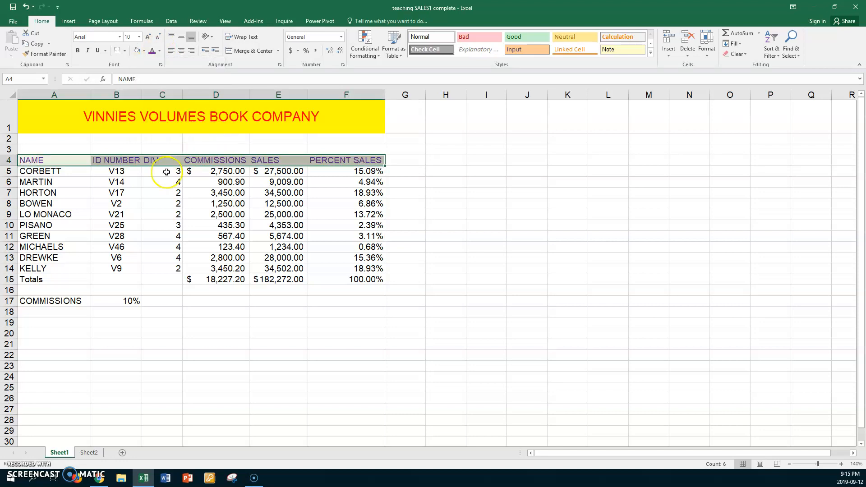
Increase the height of row 4 to just over double, and make its headers bold and centered both vertically and horizontally.
{"action": "left_click_drag", "start_coordinate": [11, 166], "coordinate": [7, 180]}
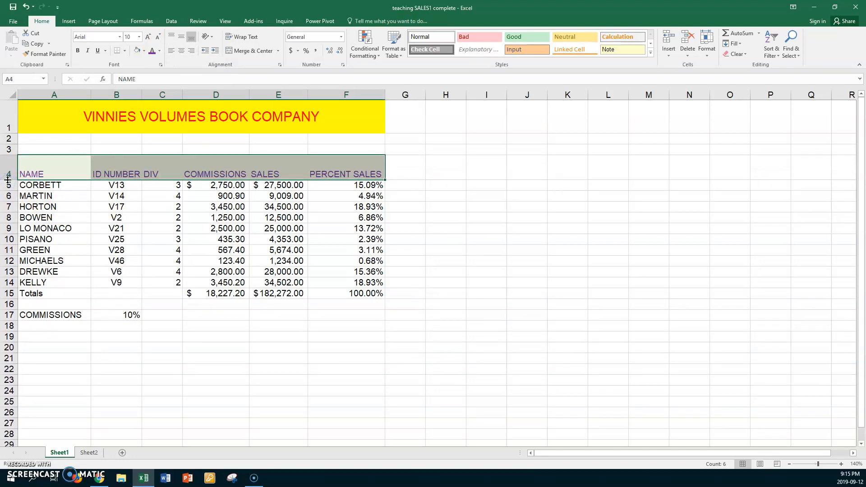
{"action": "left_click", "coordinate": [182, 38]}
{"action": "left_click", "coordinate": [180, 51]}
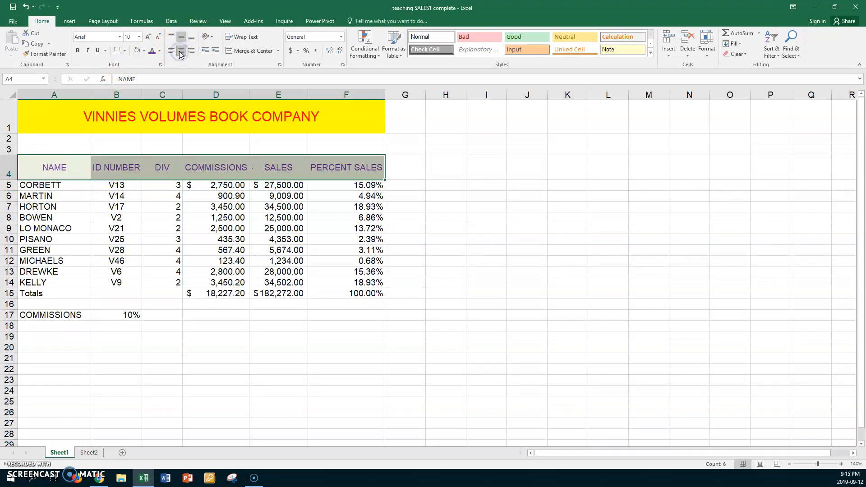
{"action": "left_click", "coordinate": [79, 51]}
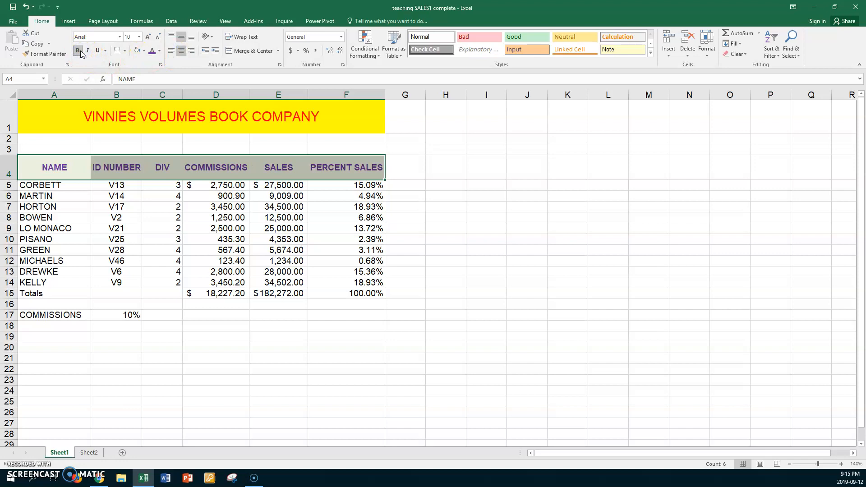
Set a thick red outline border around the header range A4:F4 in the cell formatting settings.
{"action": "right_click", "coordinate": [171, 163]}
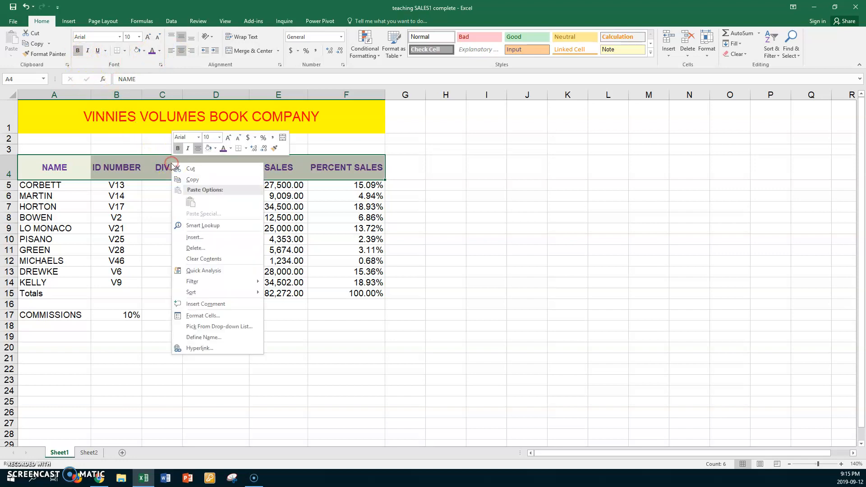
{"action": "left_click", "coordinate": [210, 317]}
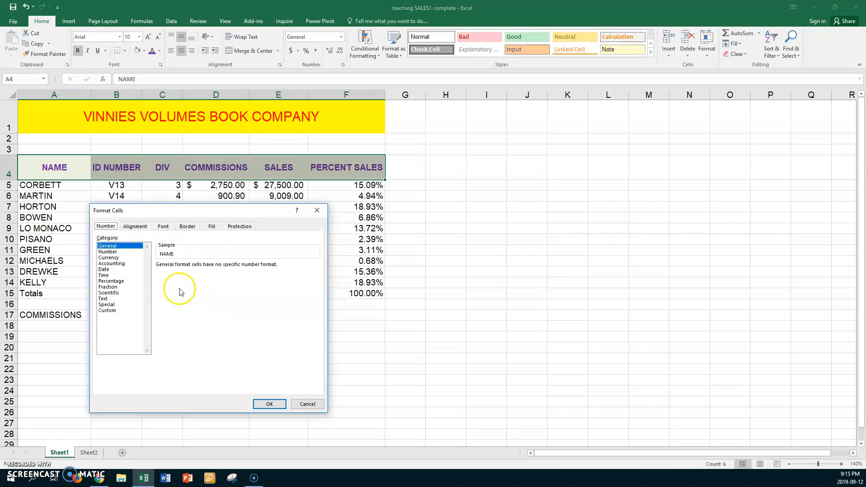
{"action": "left_click", "coordinate": [189, 226]}
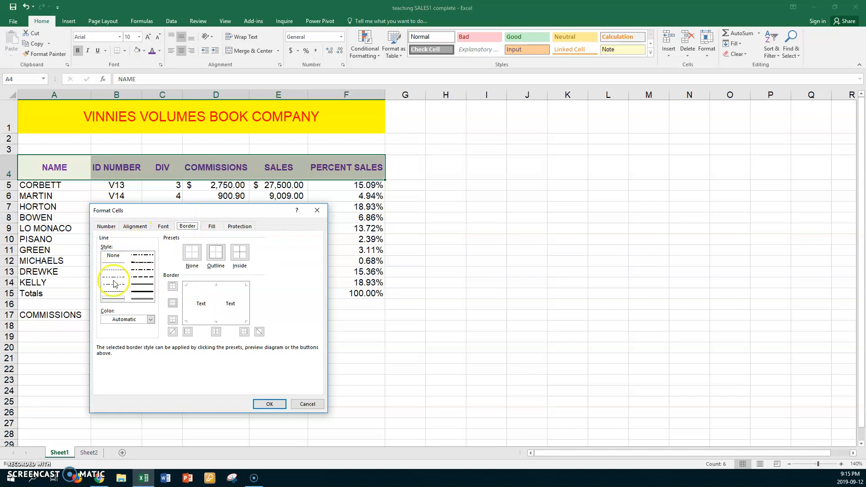
{"action": "left_click", "coordinate": [148, 292]}
{"action": "left_click", "coordinate": [150, 319]}
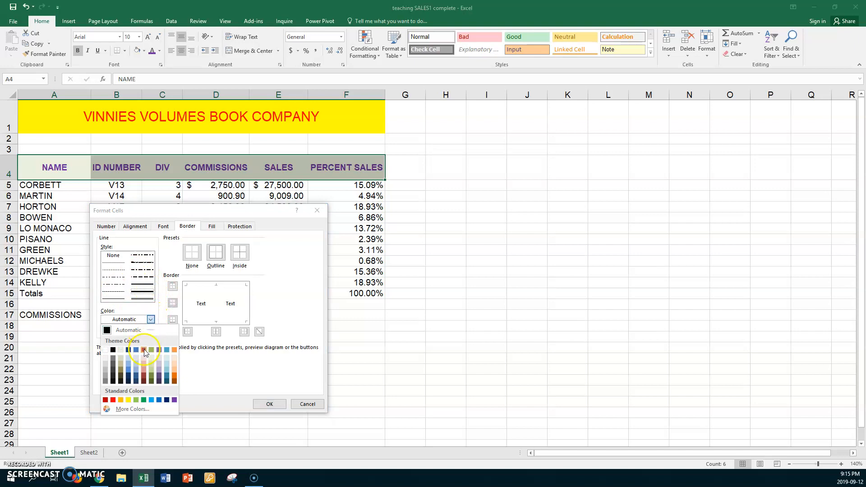
{"action": "left_click", "coordinate": [113, 399]}
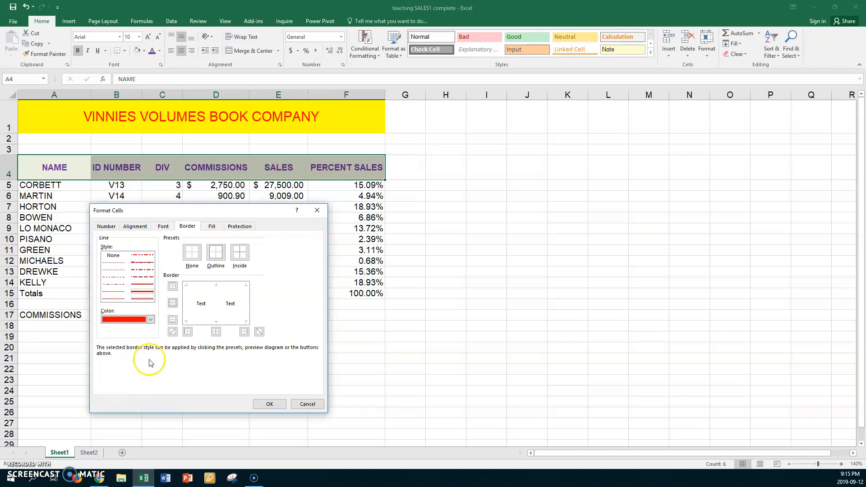
{"action": "left_click", "coordinate": [216, 254]}
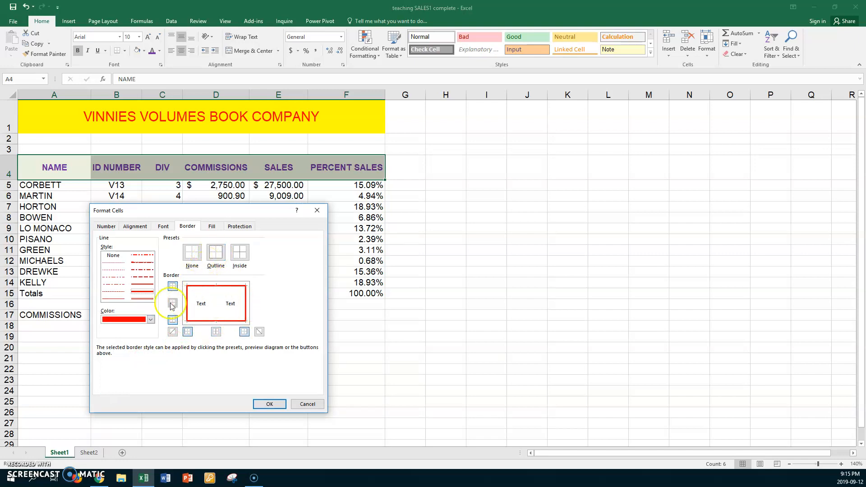
Add purple vertical divider lines in a thinner solid style between the header cells.
{"action": "left_click", "coordinate": [143, 289]}
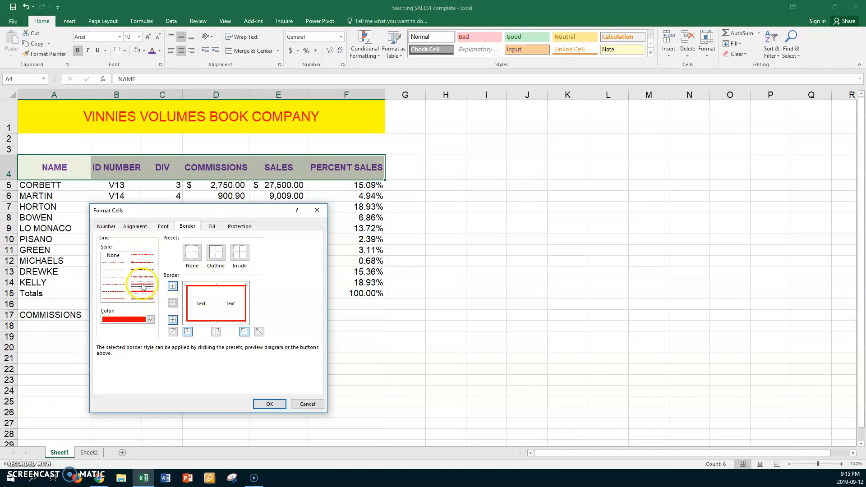
{"action": "left_click", "coordinate": [150, 320]}
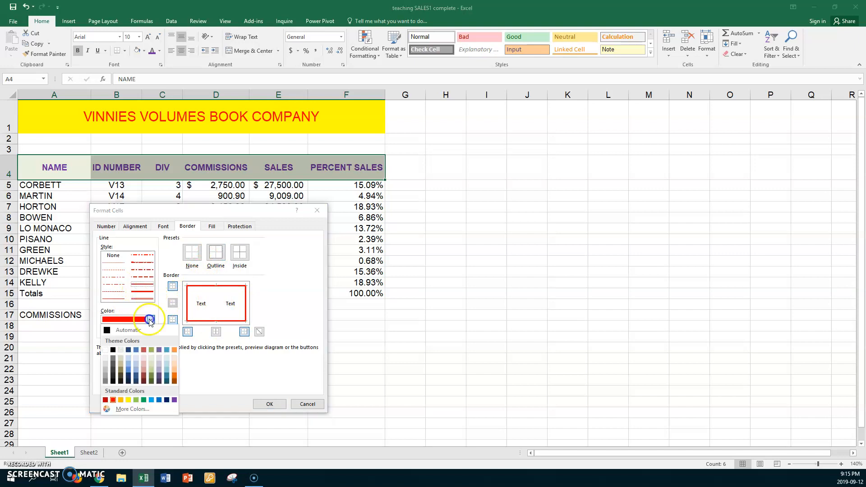
{"action": "left_click", "coordinate": [174, 400]}
{"action": "left_click", "coordinate": [216, 333]}
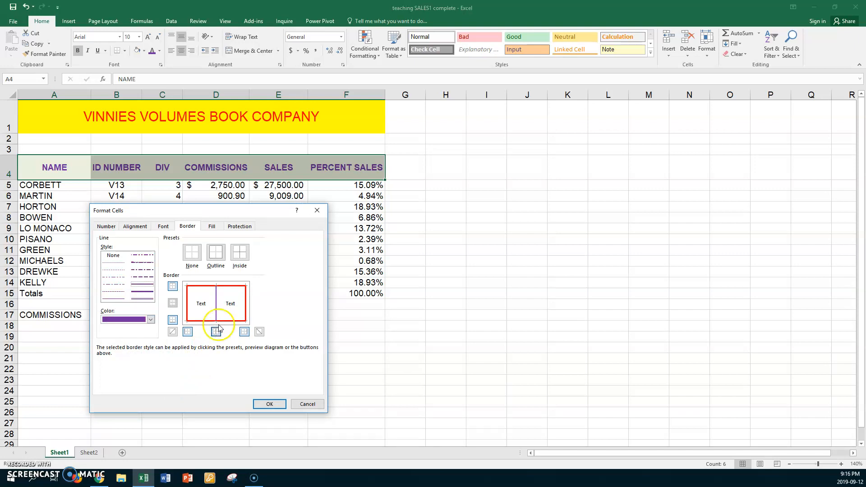
Change the header cells' background to the lightest purple theme shade and apply the border and fill formatting.
{"action": "left_click", "coordinate": [214, 226]}
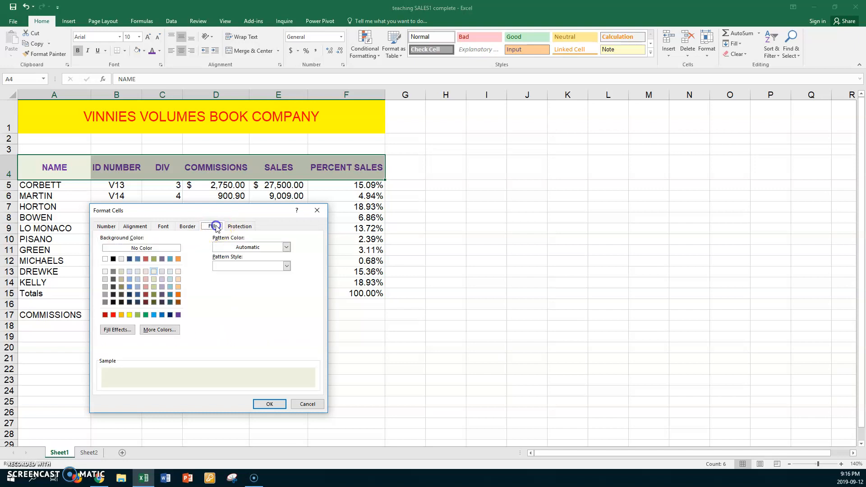
{"action": "left_click", "coordinate": [162, 278]}
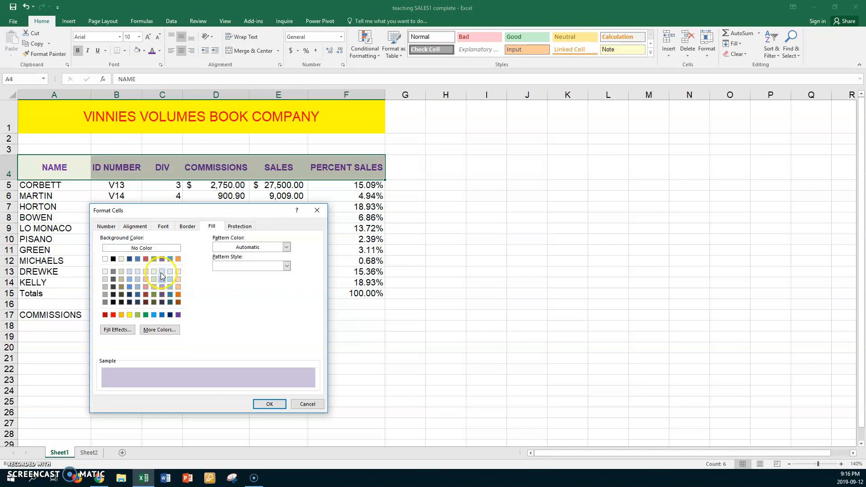
{"action": "left_click", "coordinate": [162, 272]}
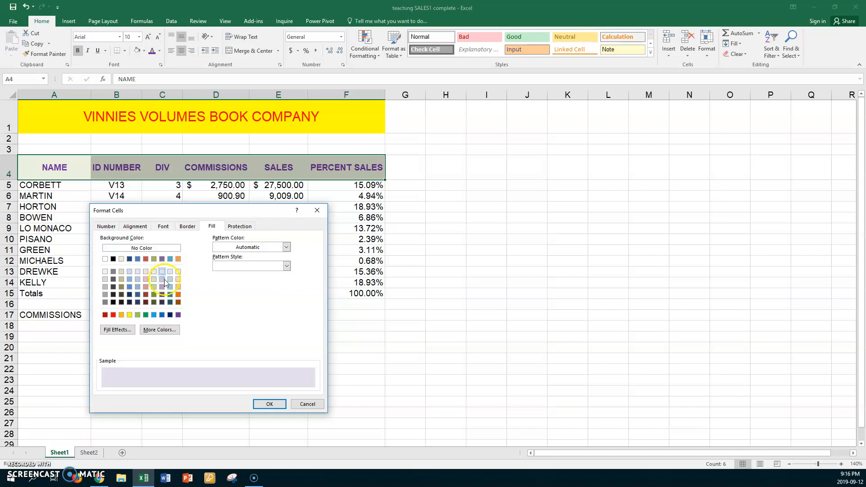
{"action": "left_click", "coordinate": [256, 405]}
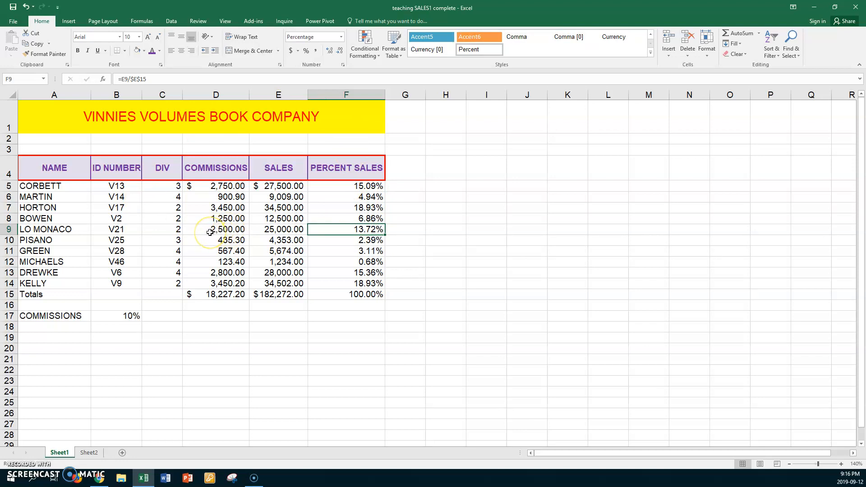
Save the workbook, select HP Officejet Pro 8600 as the printer, and return to the sheet without printing.
{"action": "key", "text": "ctrl+s"}
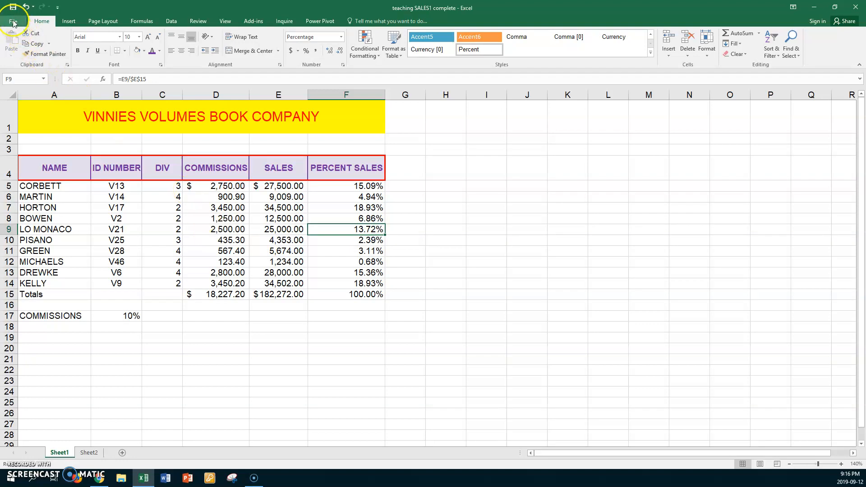
{"action": "left_click", "coordinate": [13, 22]}
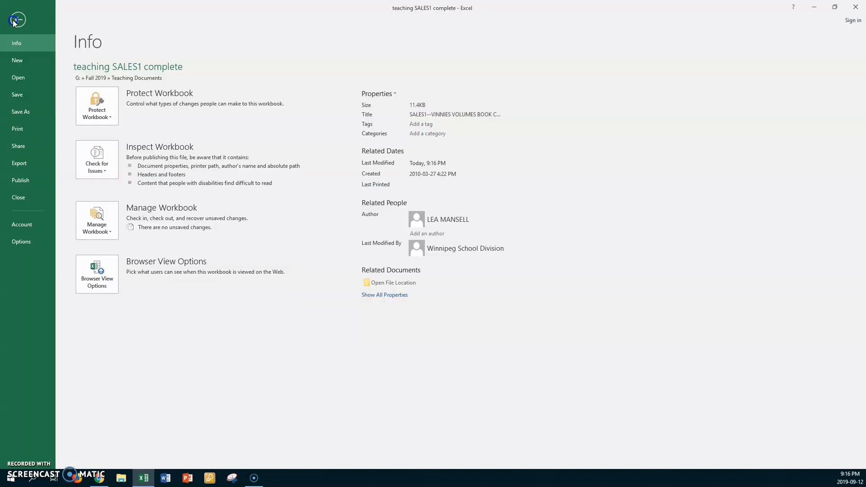
{"action": "left_click", "coordinate": [21, 129]}
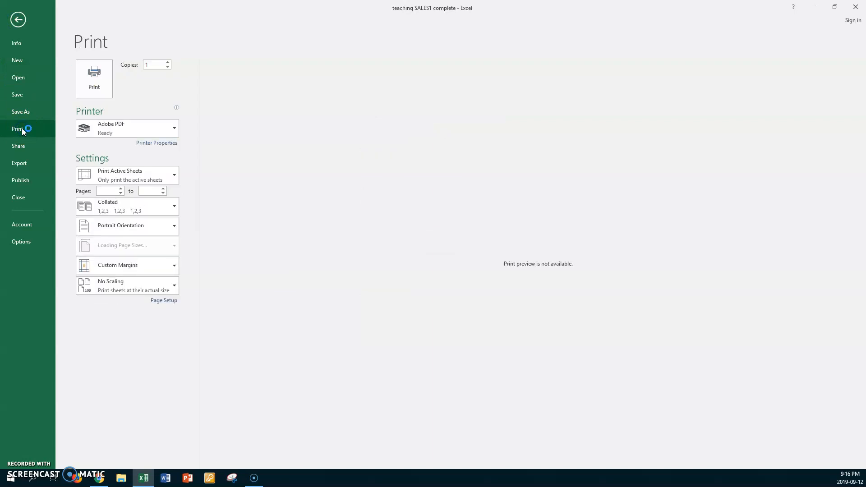
{"action": "left_click", "coordinate": [168, 128]}
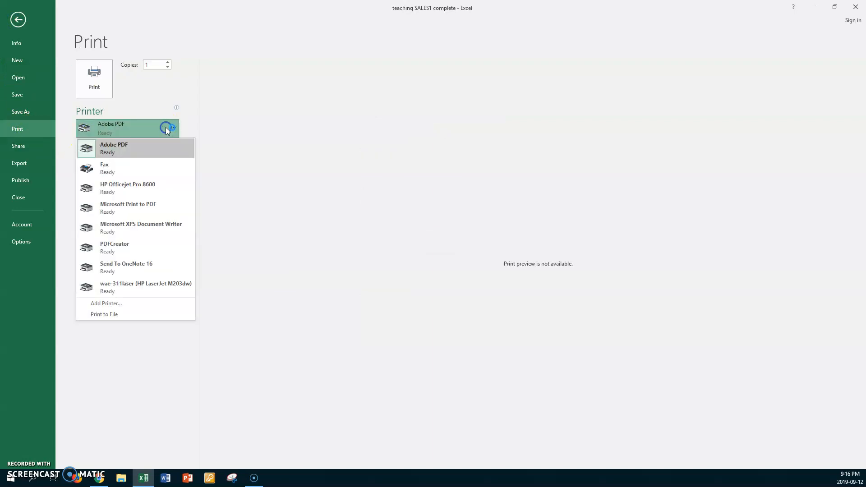
{"action": "left_click", "coordinate": [137, 185]}
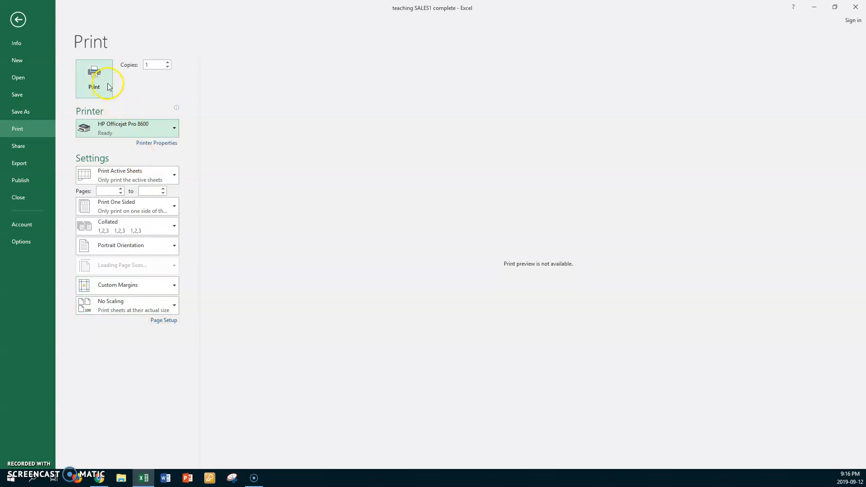
{"action": "left_click", "coordinate": [19, 19]}
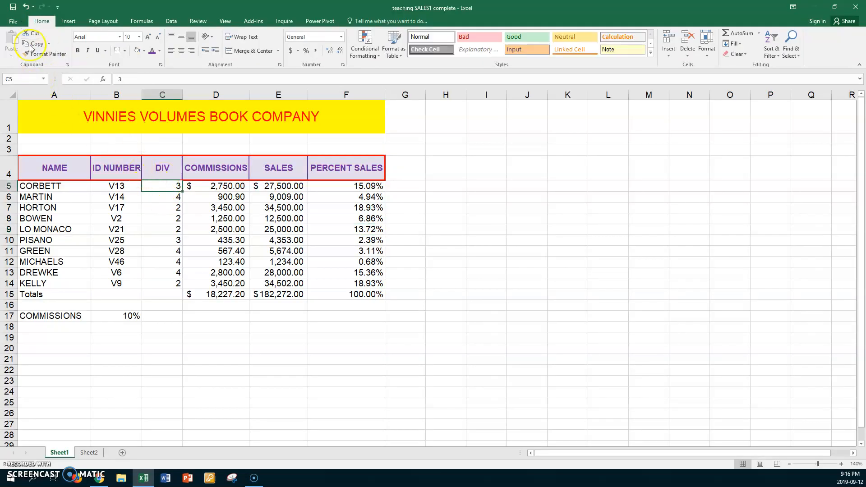
Review the print settings again, including with the ID NUMBER header cell selected, and return to the sheet.
{"action": "left_click", "coordinate": [13, 22]}
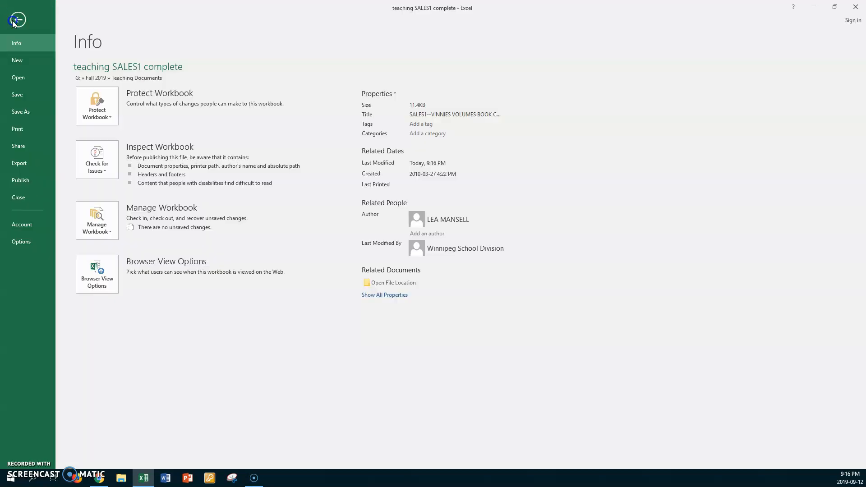
{"action": "left_click", "coordinate": [17, 128]}
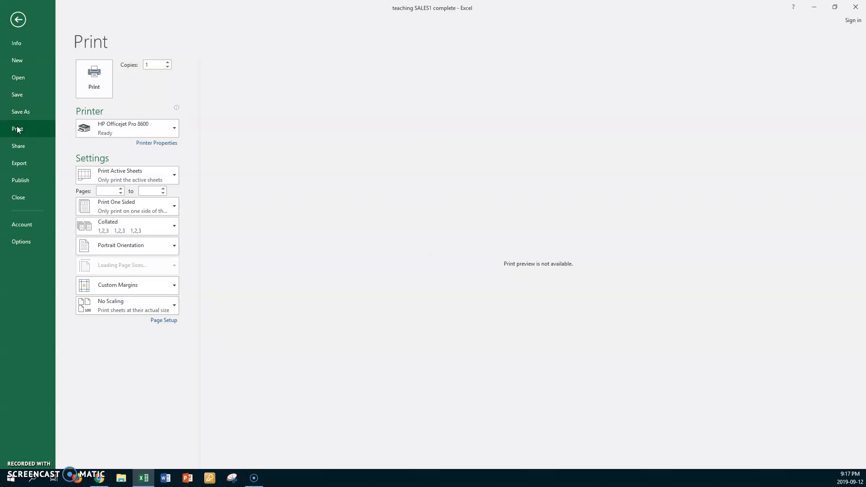
{"action": "left_click", "coordinate": [19, 19]}
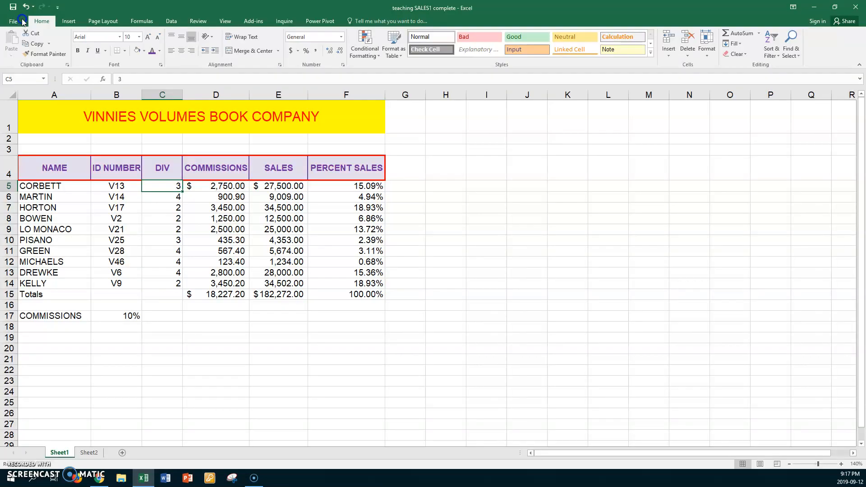
{"action": "left_click", "coordinate": [109, 168]}
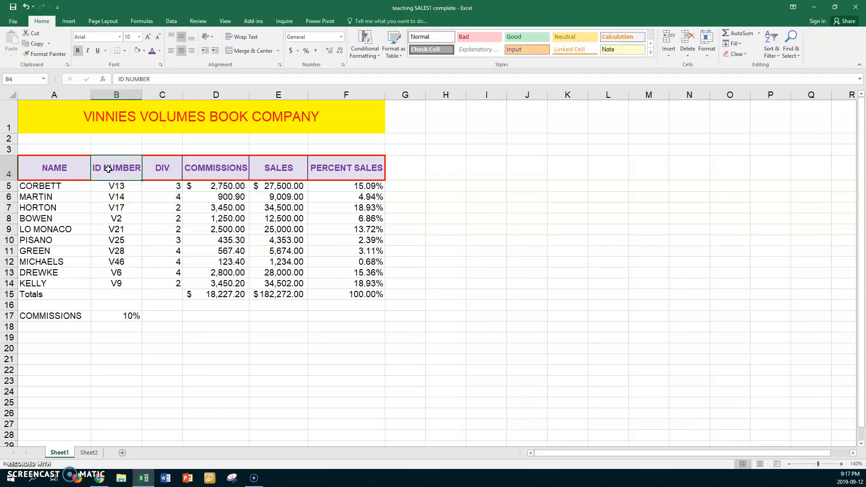
{"action": "left_click", "coordinate": [14, 21]}
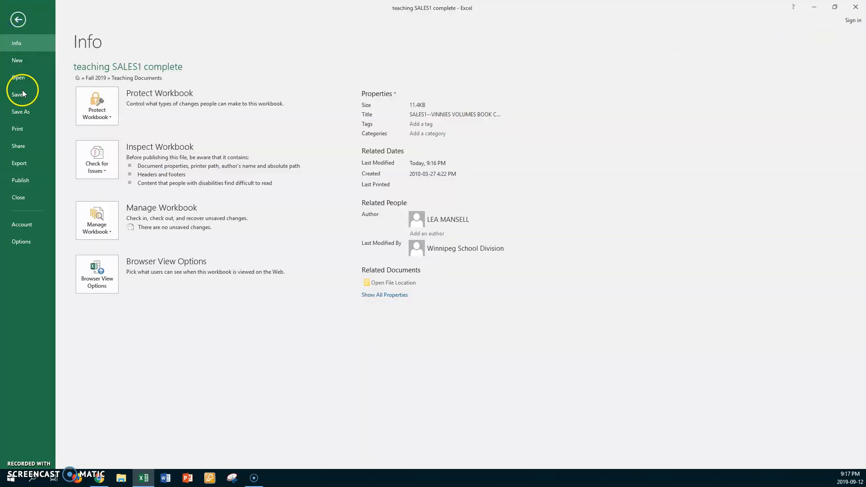
{"action": "left_click", "coordinate": [17, 131]}
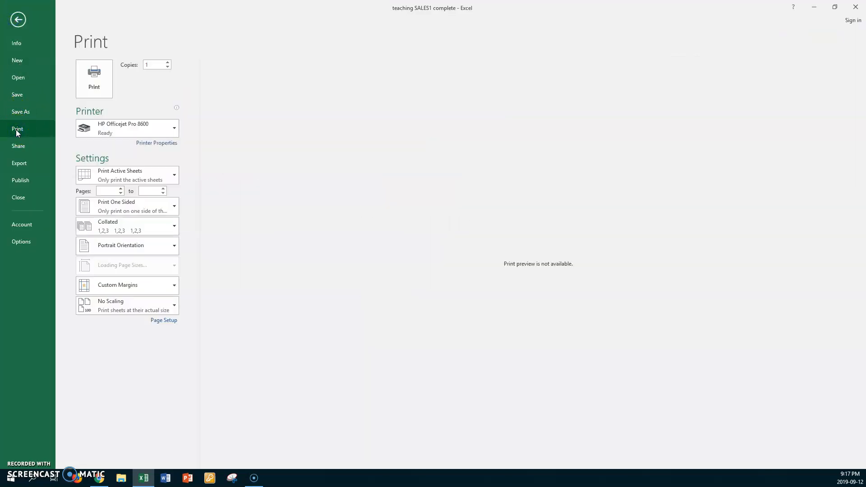
{"action": "left_click", "coordinate": [18, 19]}
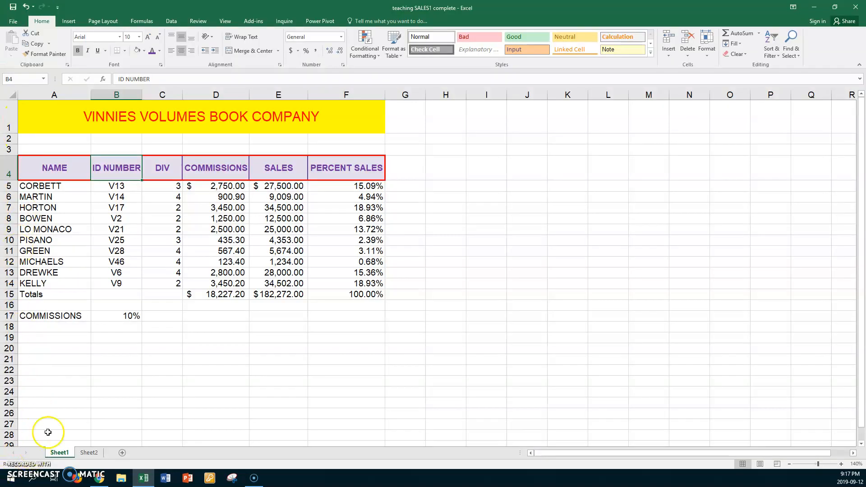